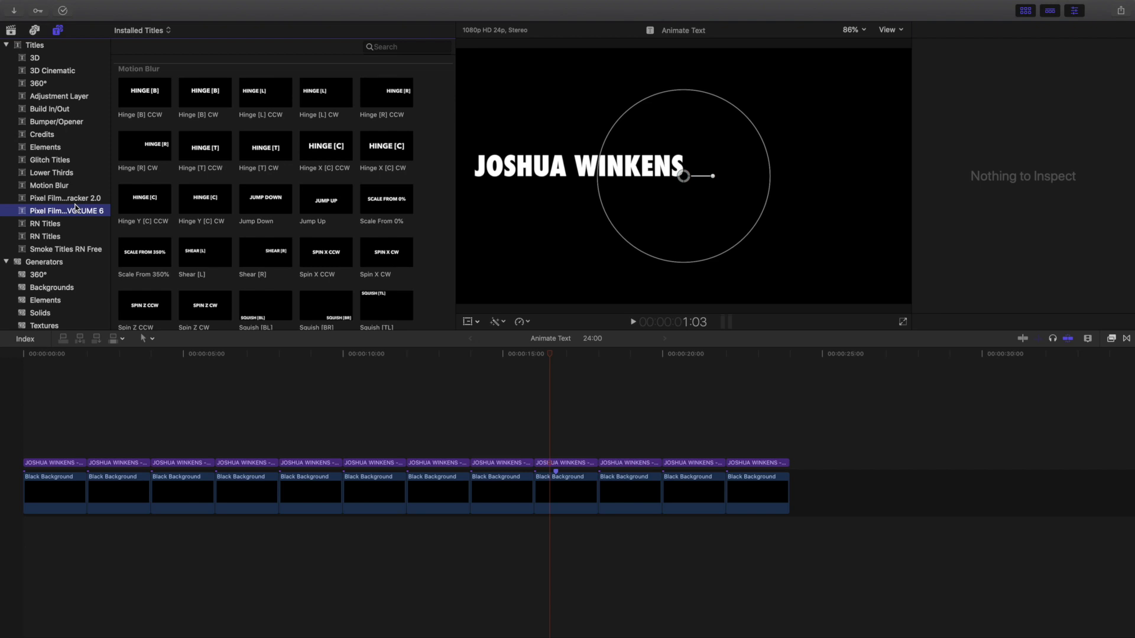
Step: Show the project media and play back the last three title animations from 18:00
left_click(10, 29)
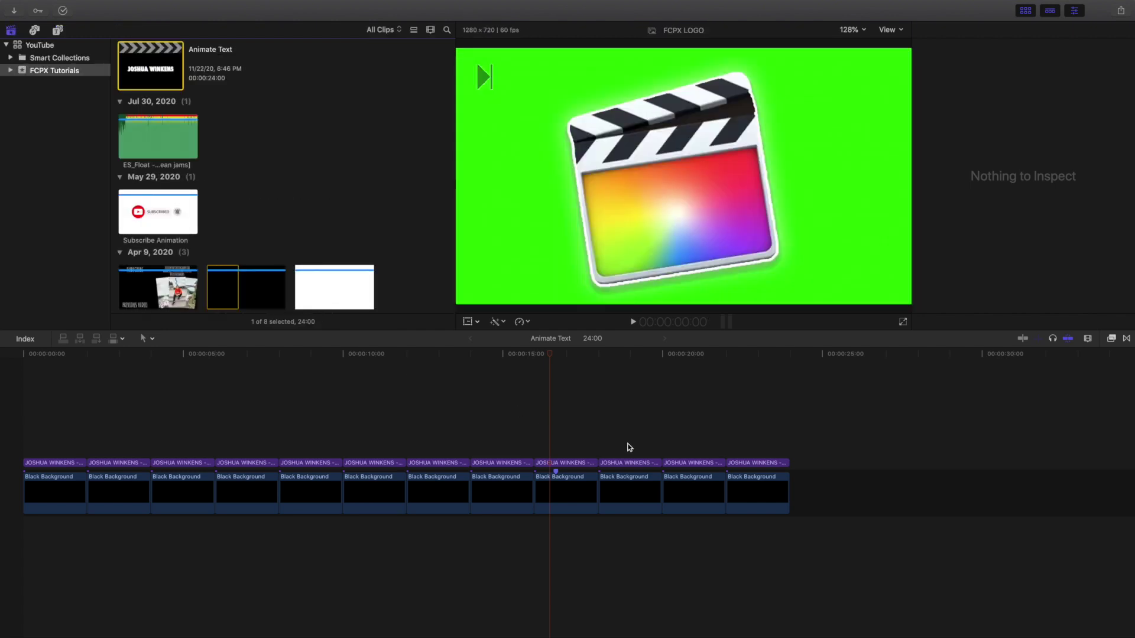
left_click(600, 433)
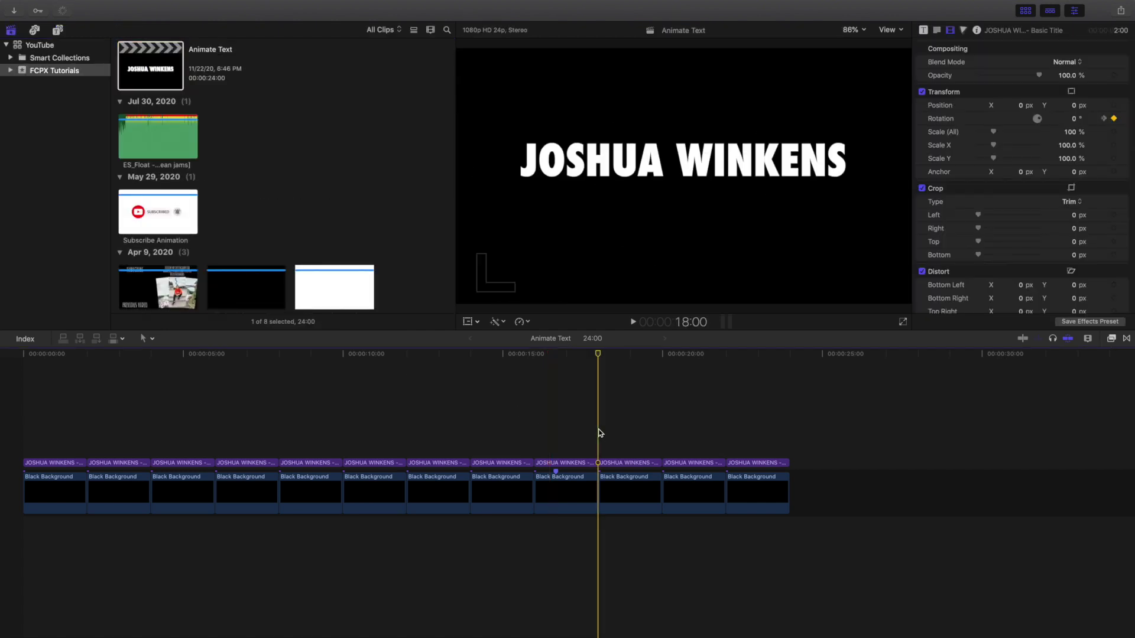
key("space")
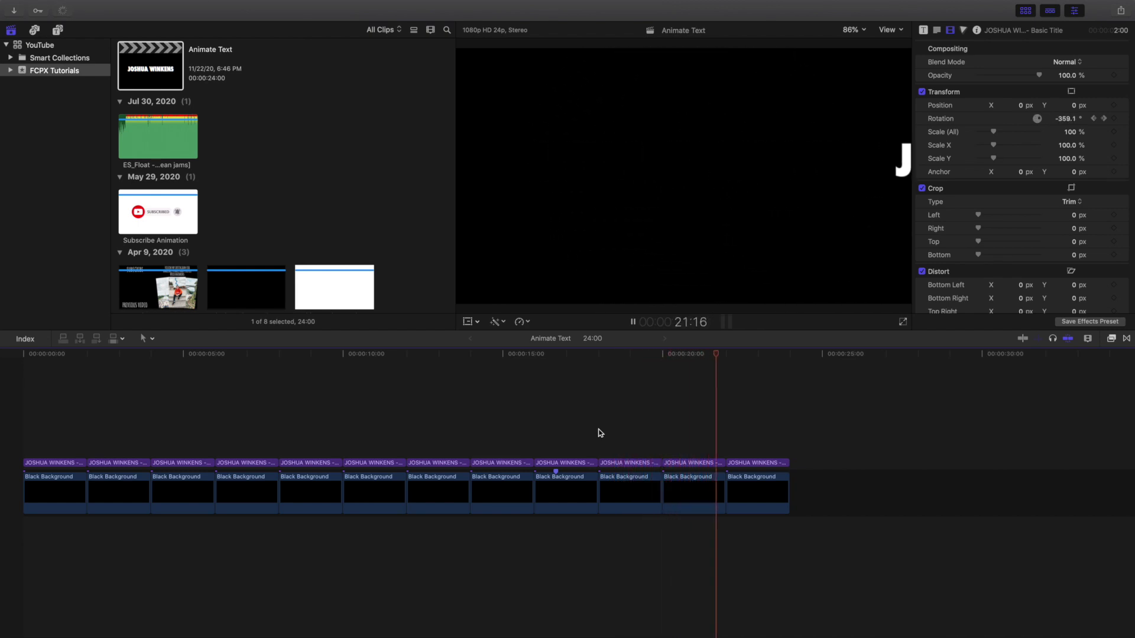
key("space")
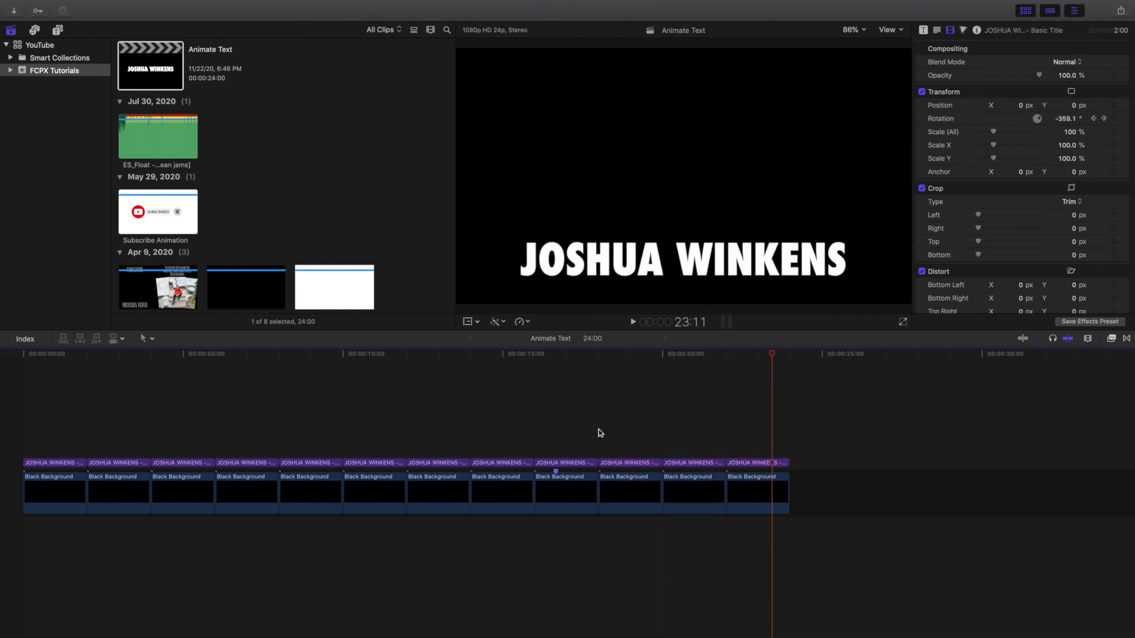
Step: Examine the rotation keyframes on the first and last frames of the title that starts at 18:00
left_click(598, 431)
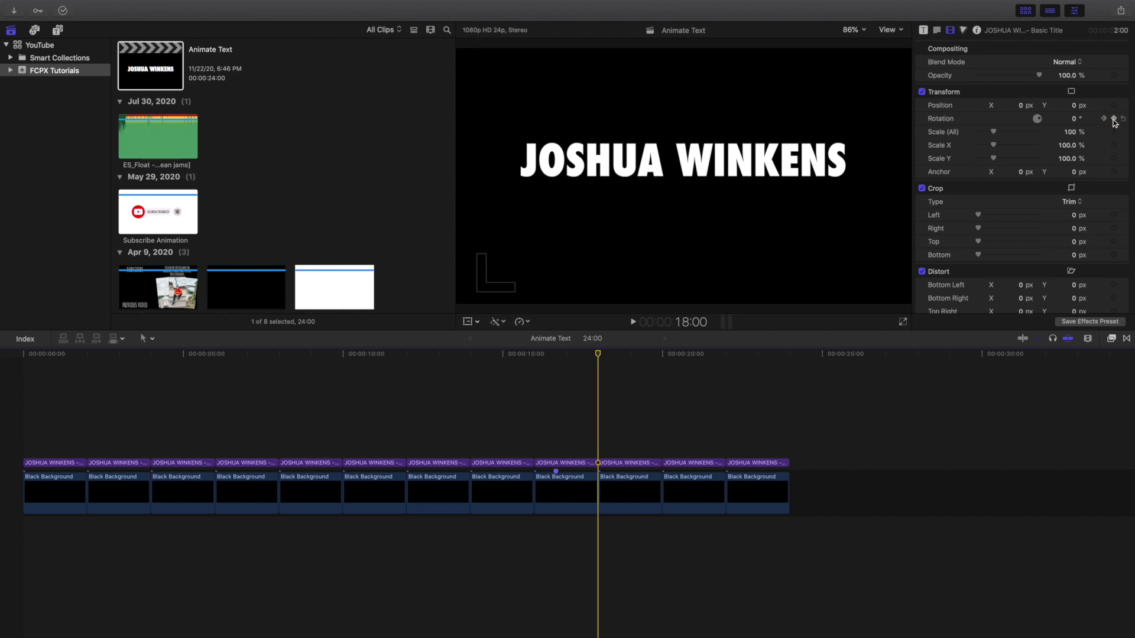
left_click(661, 444)
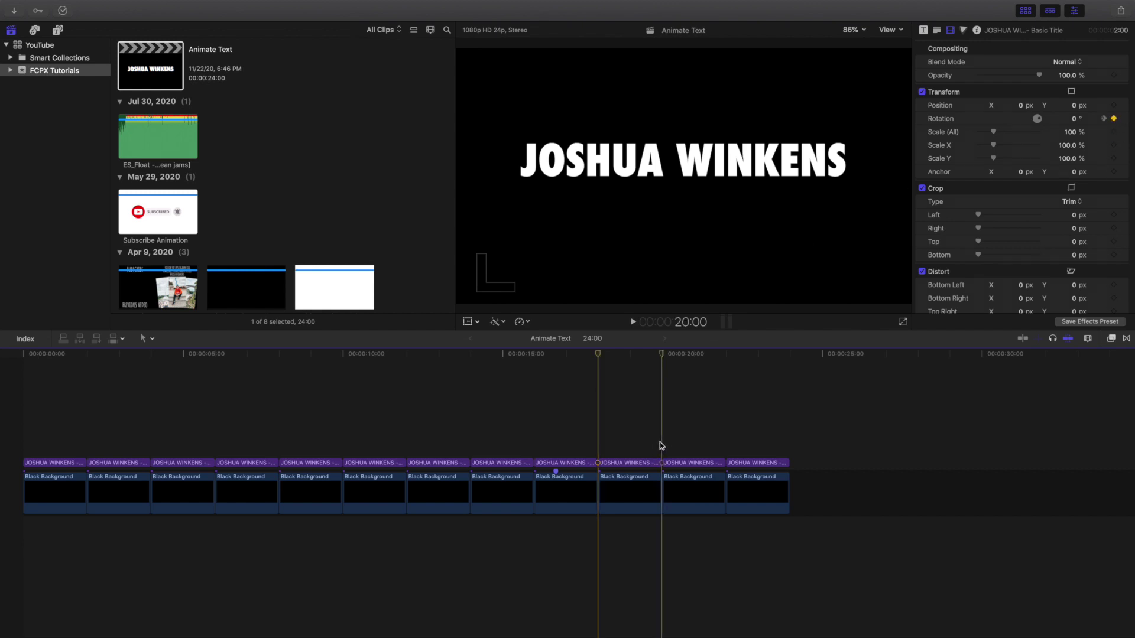
key("Left")
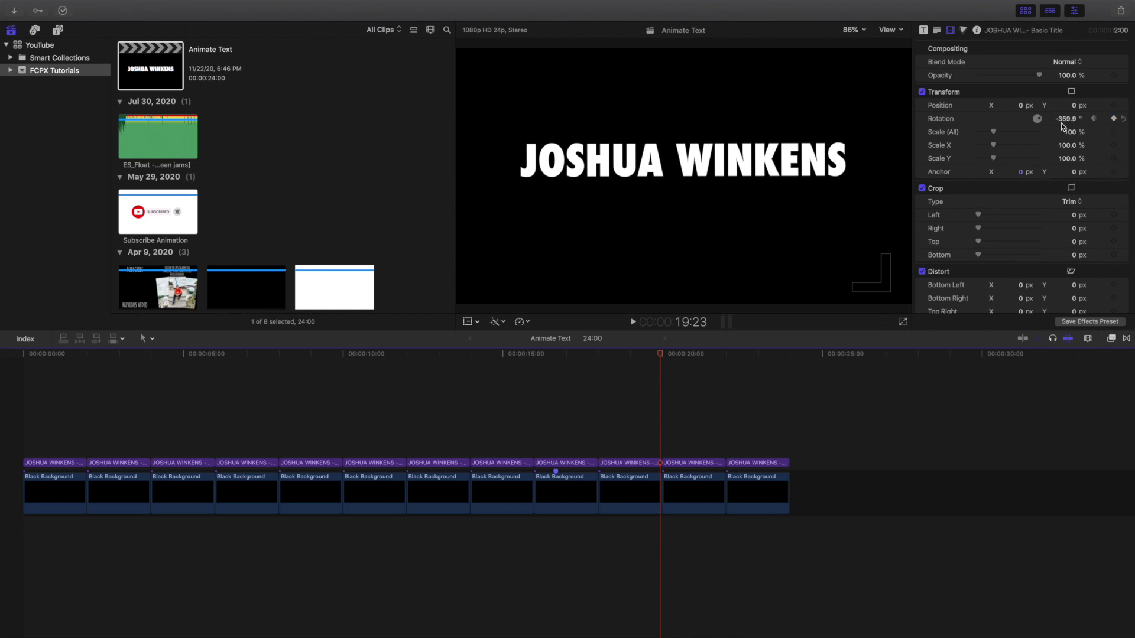
Step: Examine the horizontal position keyframes on the first and last frames of the title that starts at 20:00
left_click(662, 434)
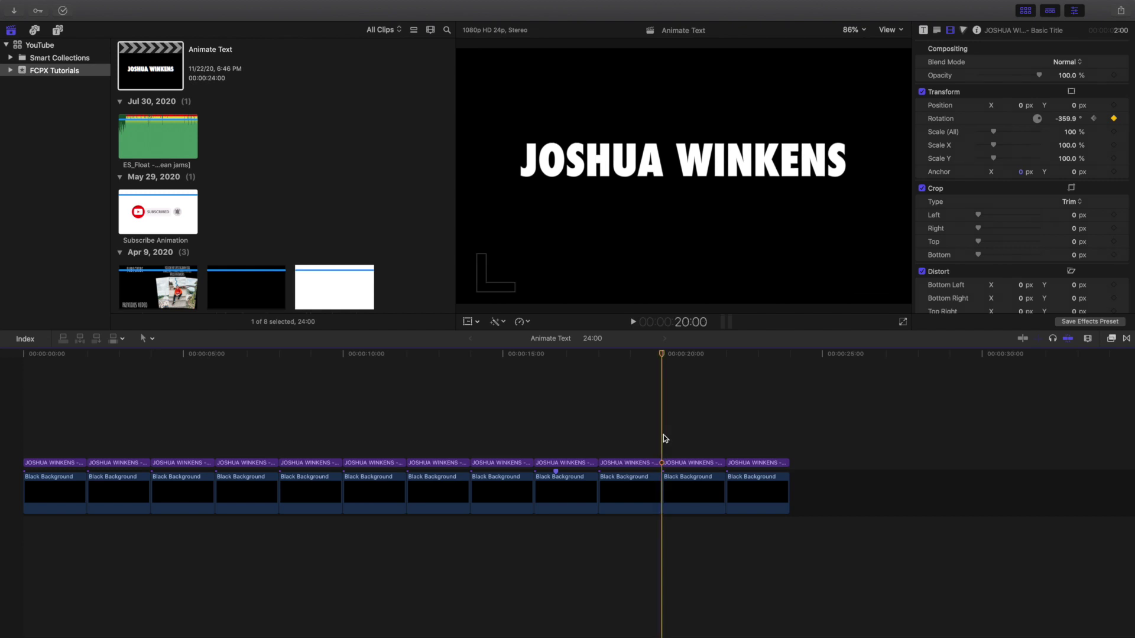
left_click(1115, 106)
left_click(725, 445)
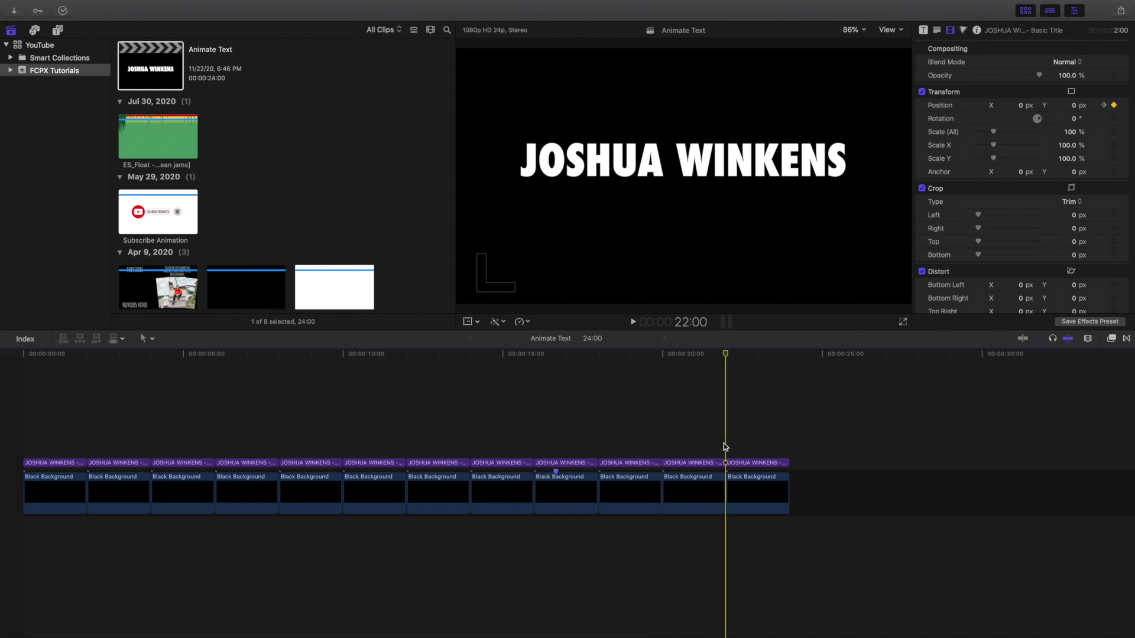
key("Left")
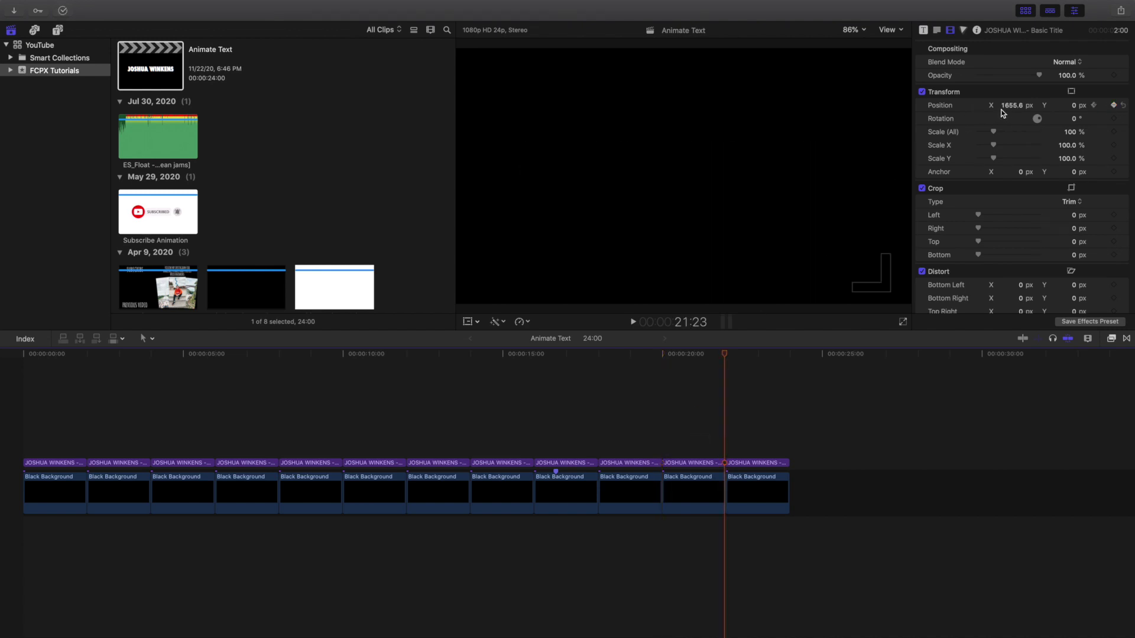
Step: Examine the vertical position keyframes on the first and last frames of the title that starts at 22:00
left_click(726, 434)
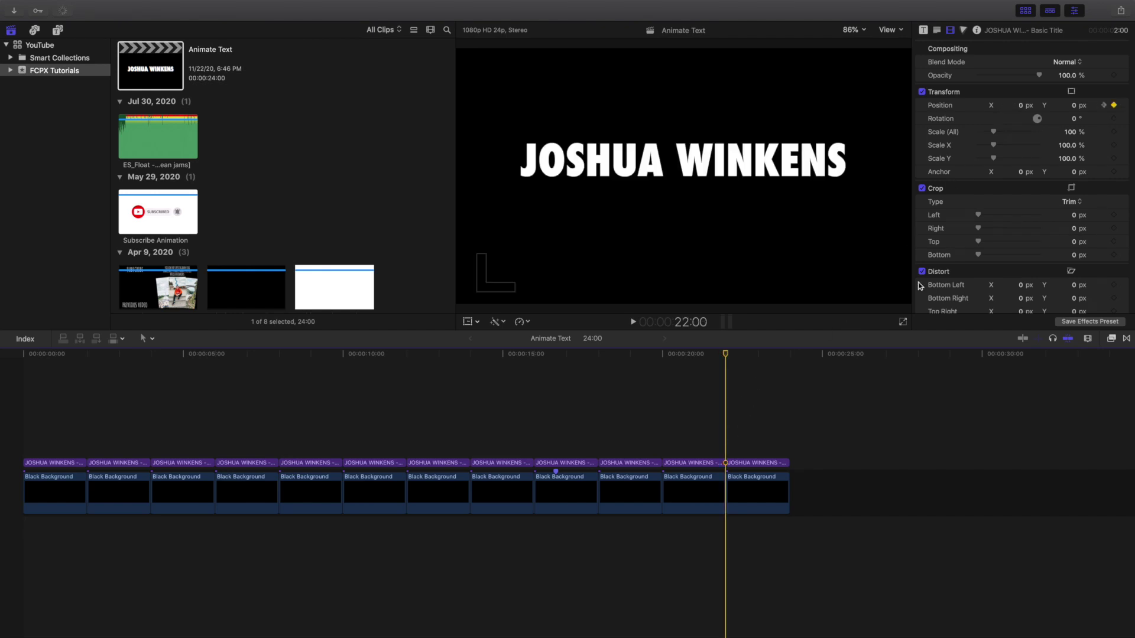
left_click(1114, 106)
left_click(1115, 105)
left_click(790, 438)
key("Left")
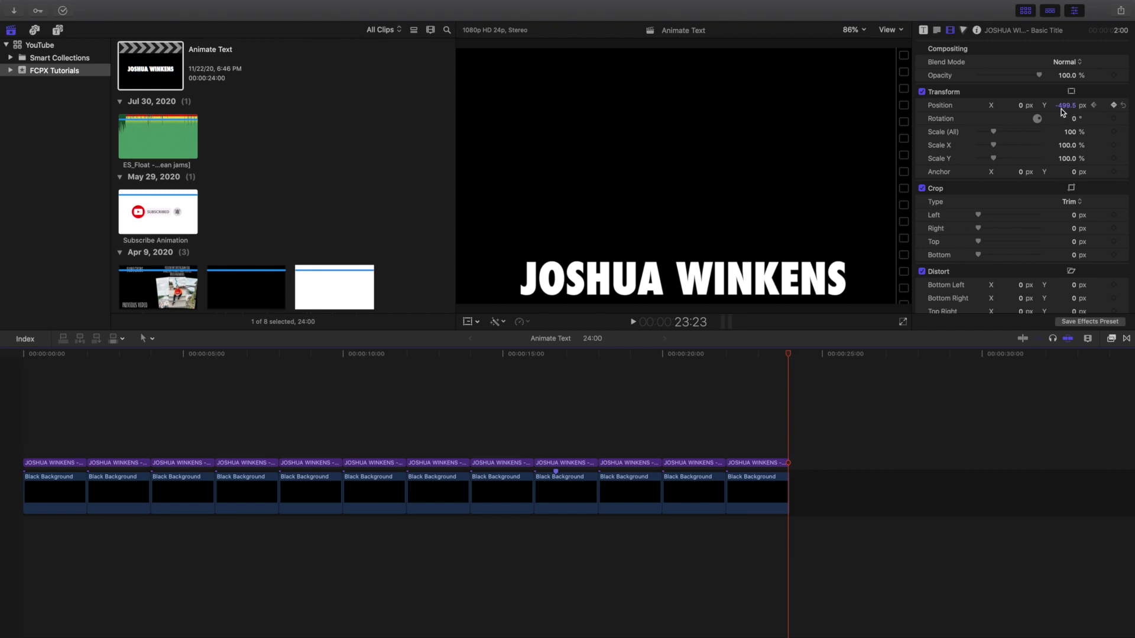
key("alt+k")
Step: Append a 4-second section of the Black Background clip to the end of the timeline
left_click(799, 439)
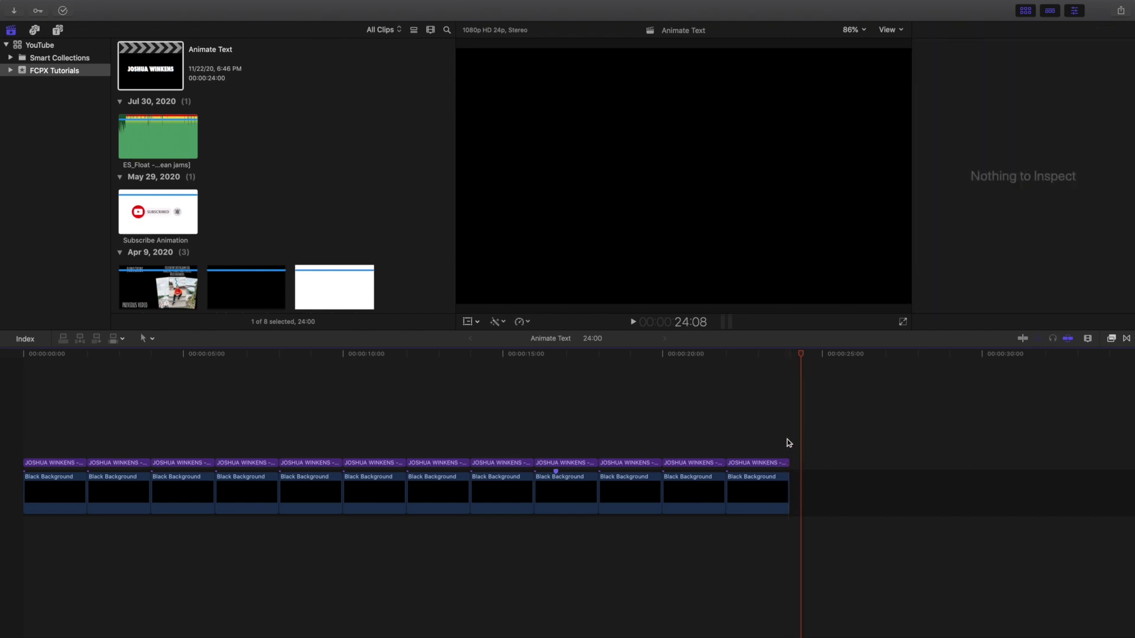
scroll(313, 225, "down", 2)
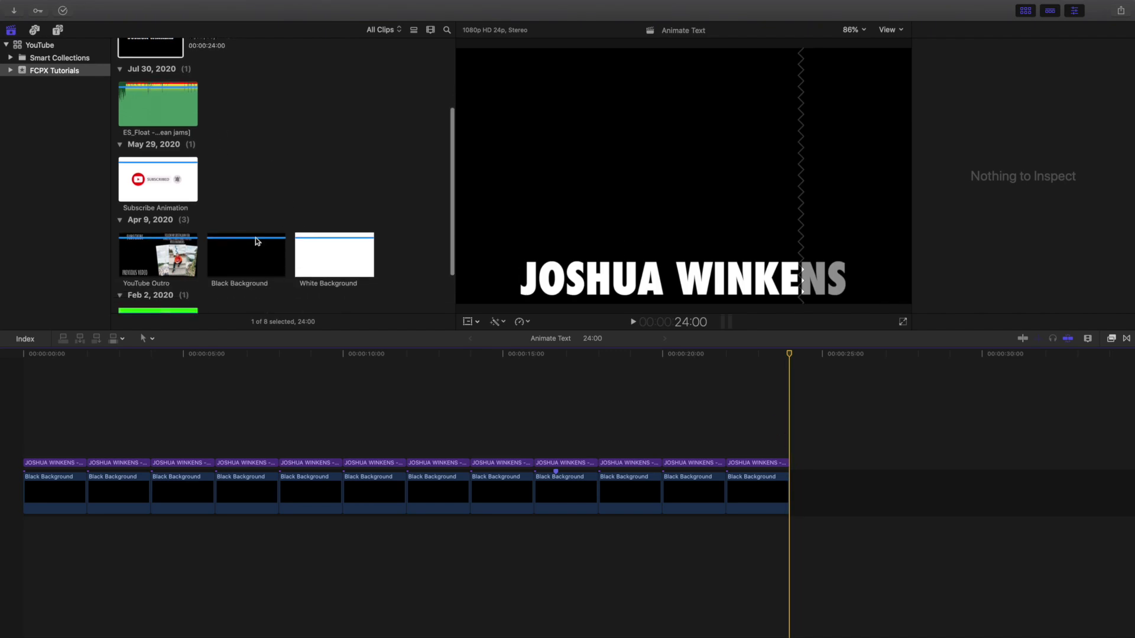
left_click(242, 248)
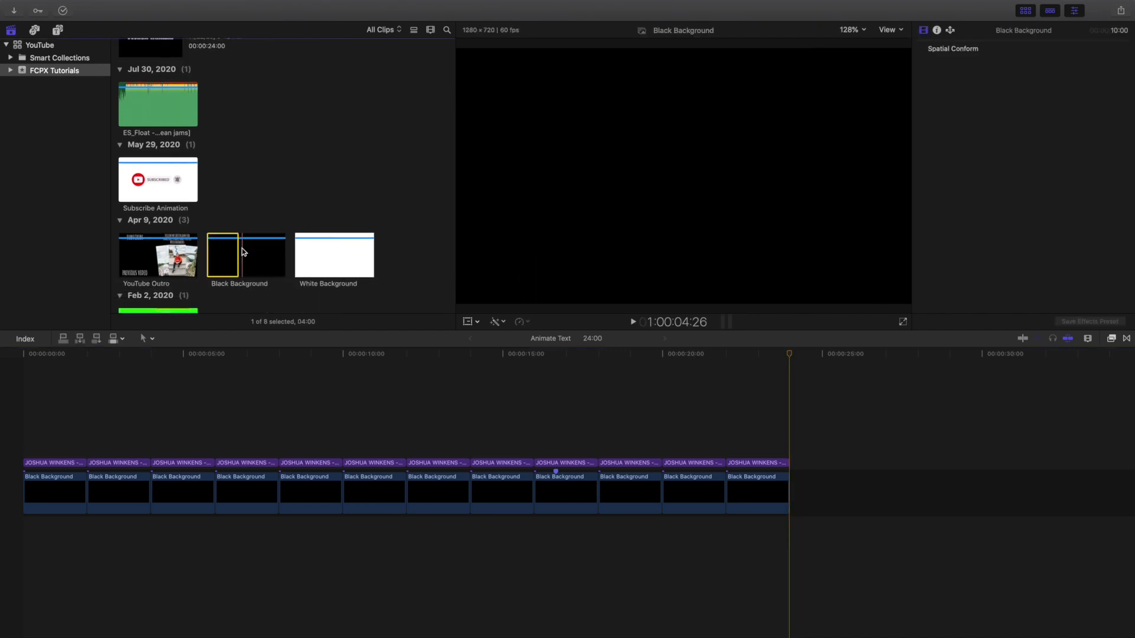
key("e")
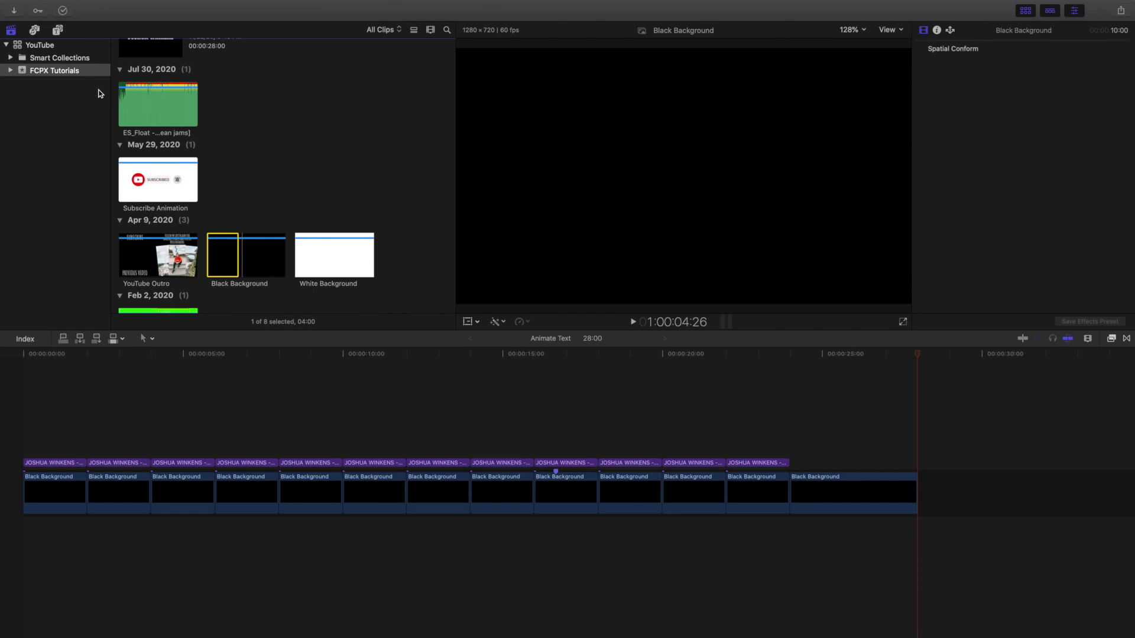
Step: Add a Basic Title above the new background clip and cut off its excess beyond 28:00
left_click(58, 30)
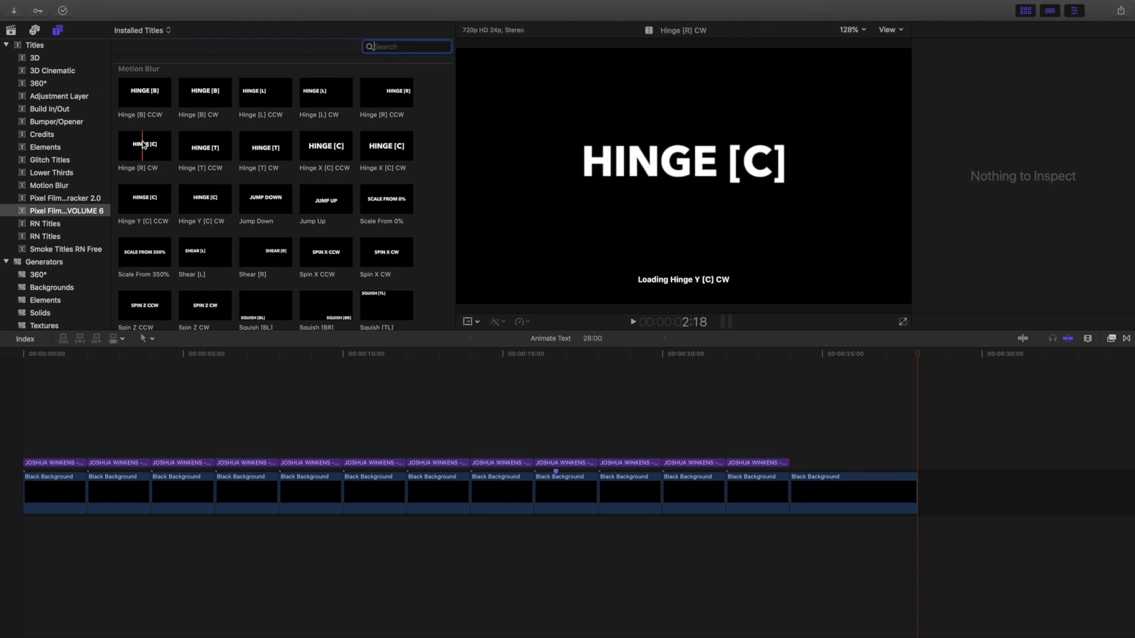
left_click(69, 45)
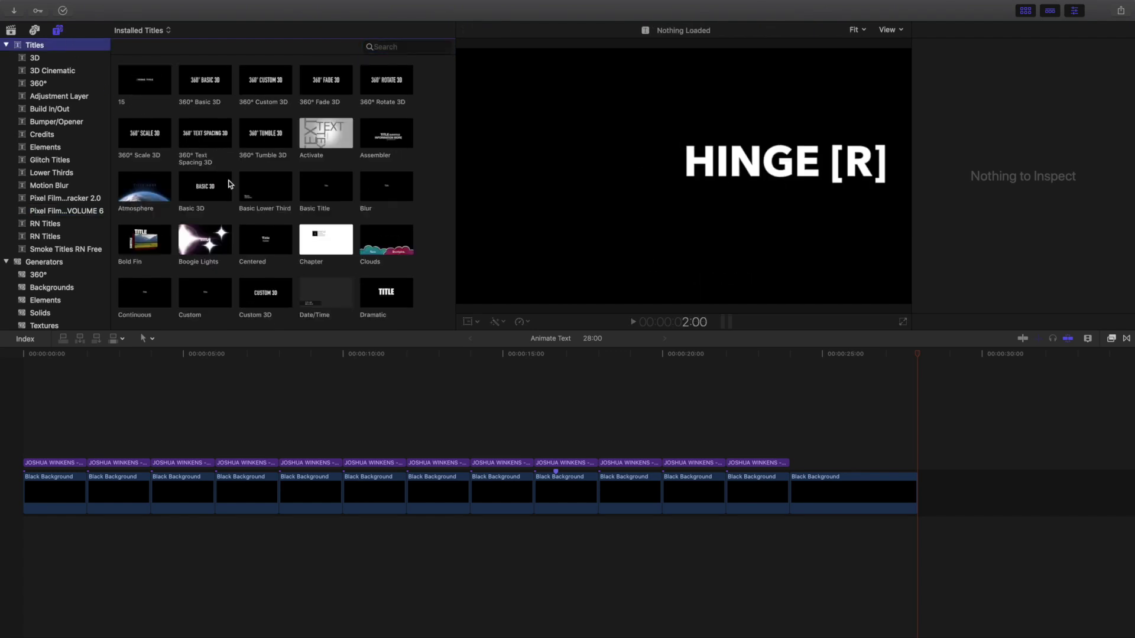
left_click_drag(325, 186, 802, 463)
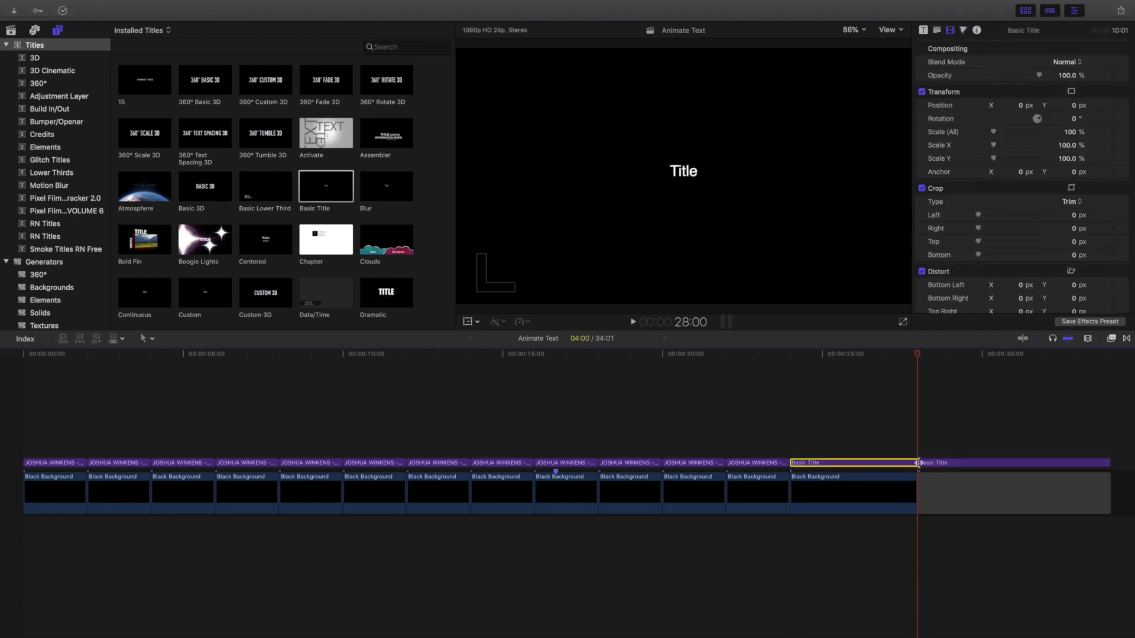
key("super+b")
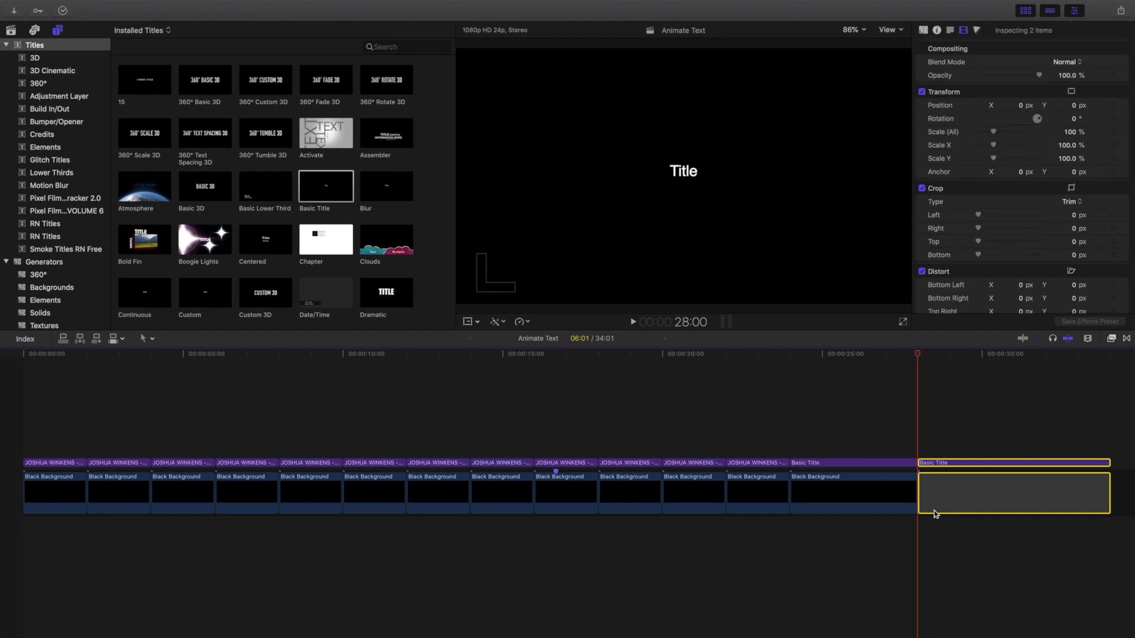
key("Delete")
Step: Replace the new Basic Title's text with TEST
left_click(836, 451)
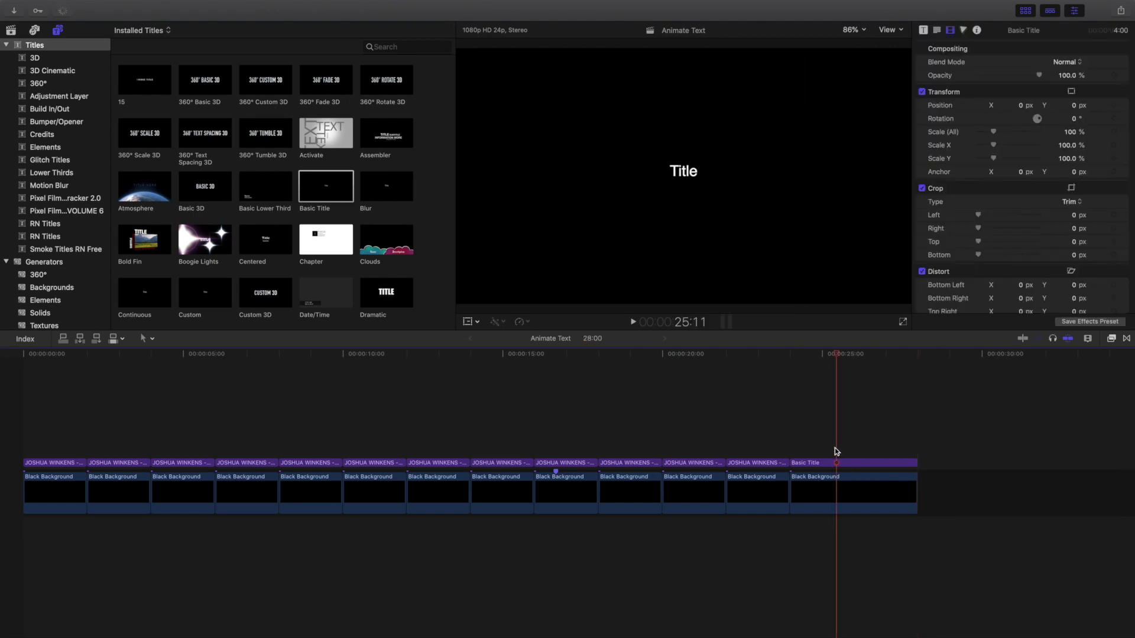
left_click(839, 462)
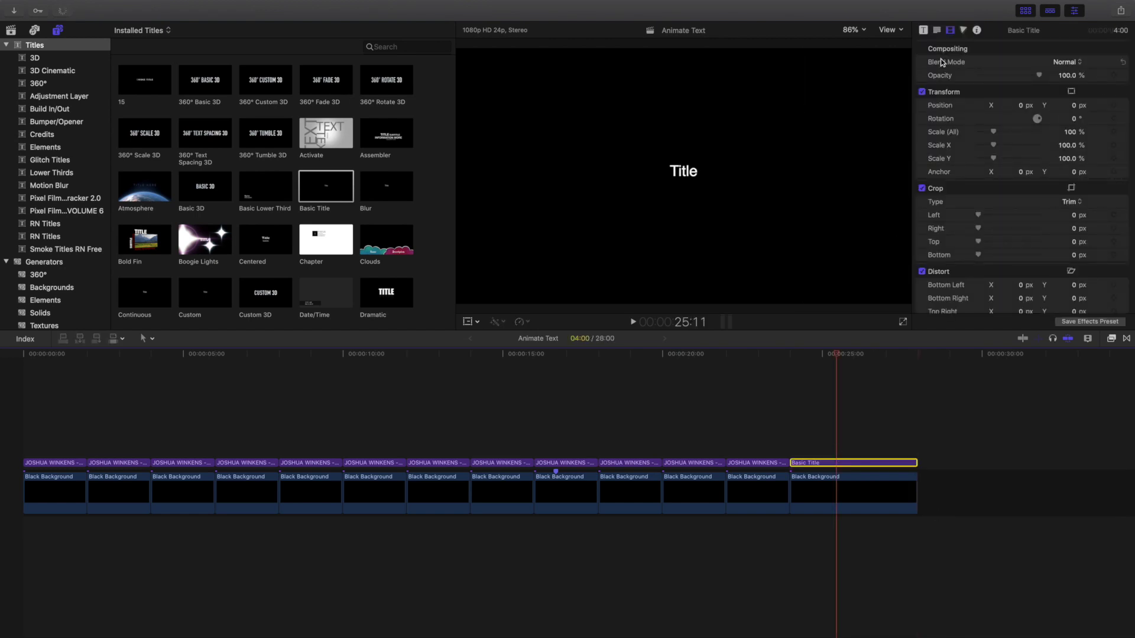
left_click(939, 34)
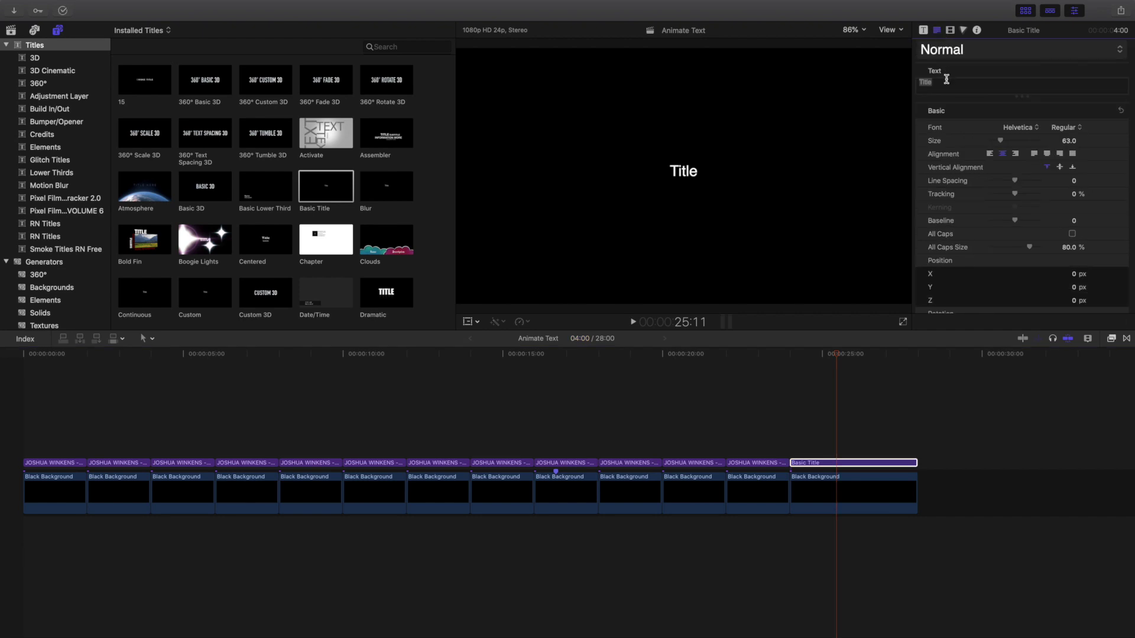
double_click(946, 80)
key("BackSpace")
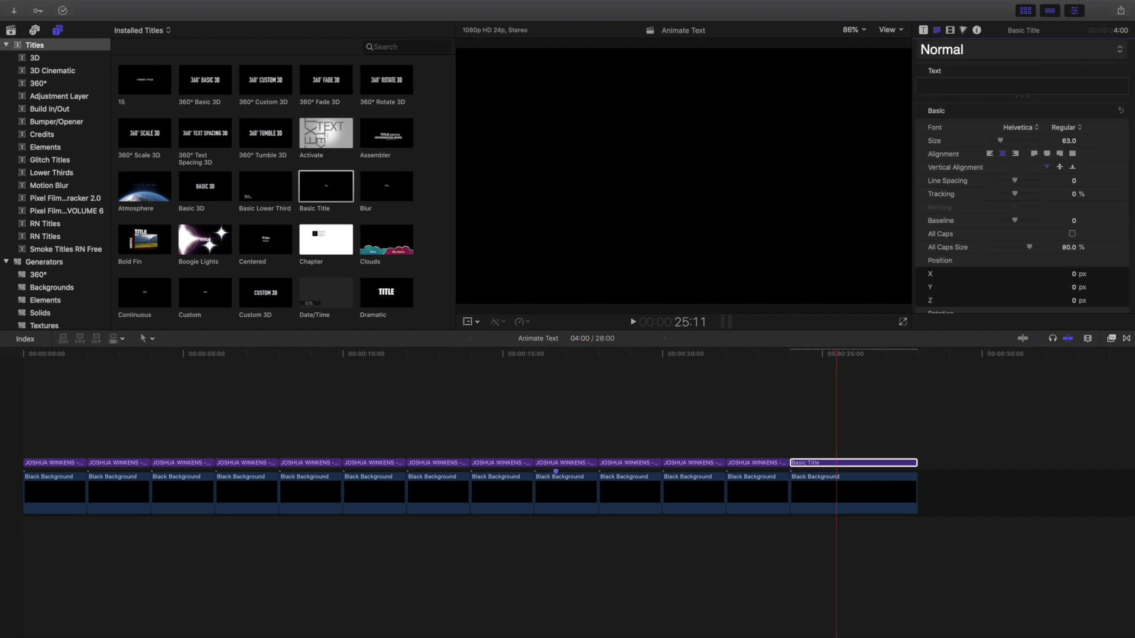
type("TEST")
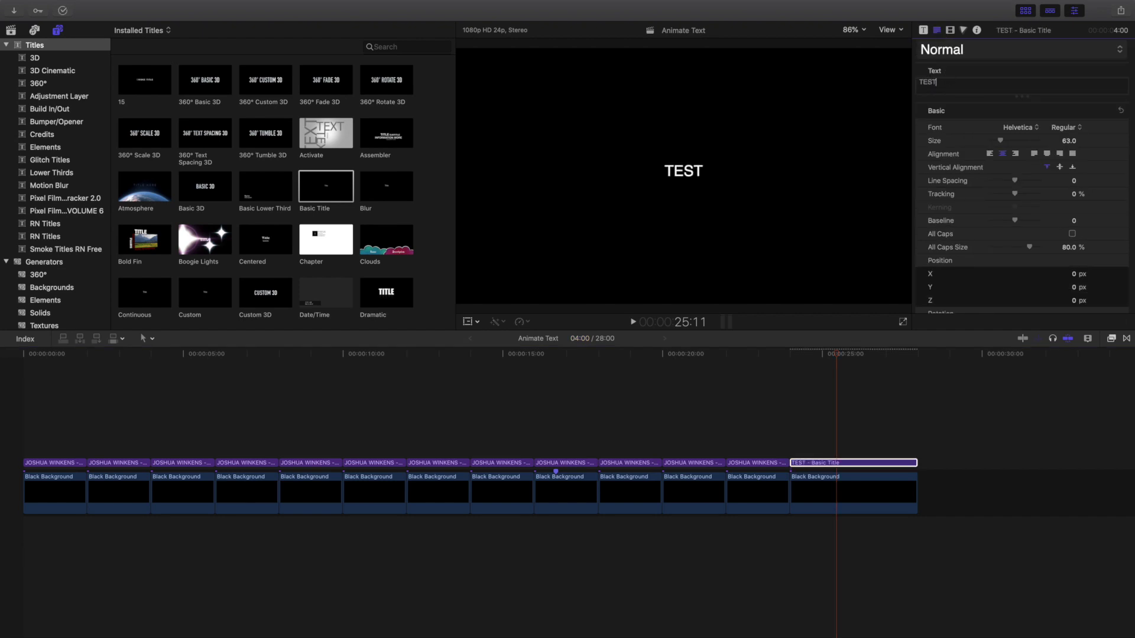
Step: Set the TEST title's font to Futura in a condensed style and its size to 251
left_click(1024, 127)
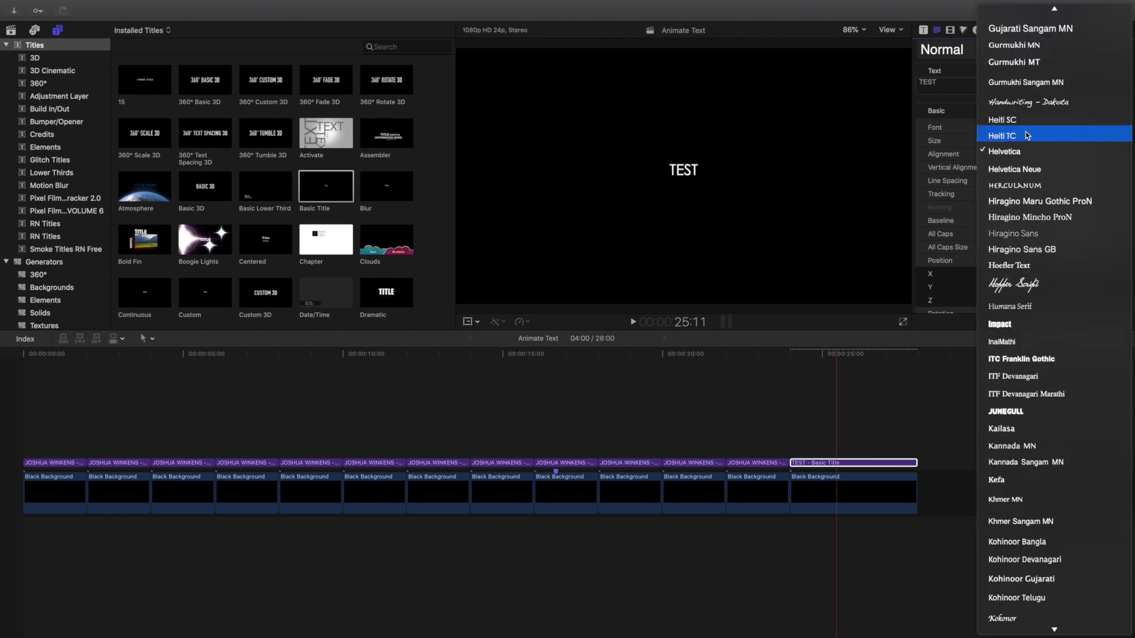
scroll(1026, 135, "up", 5)
scroll(1025, 139, "up", 10)
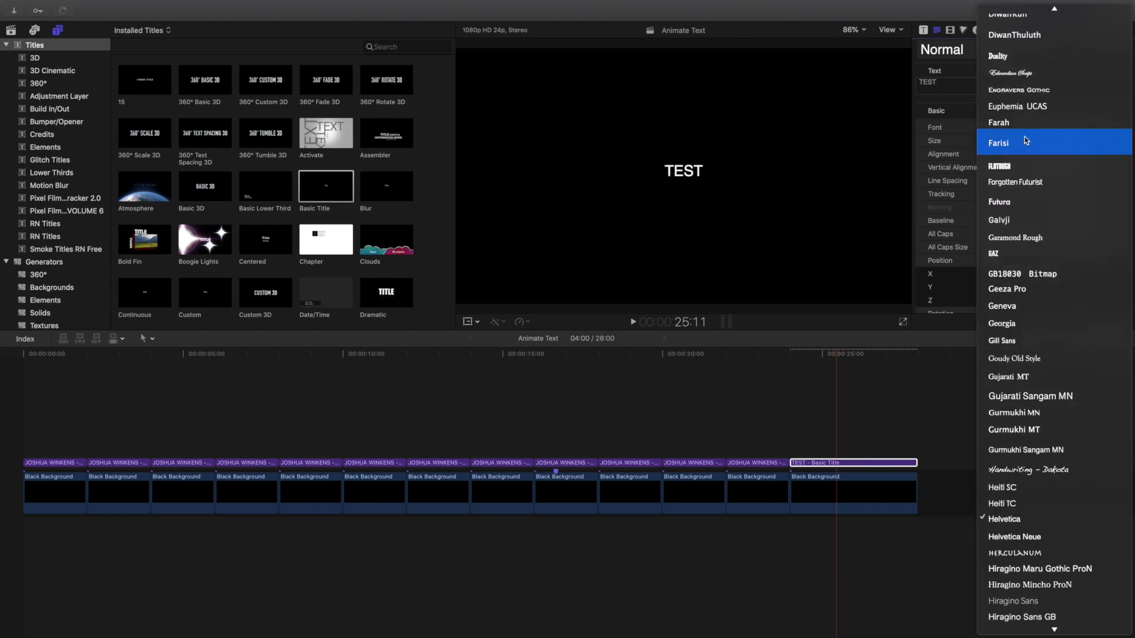
left_click(1017, 287)
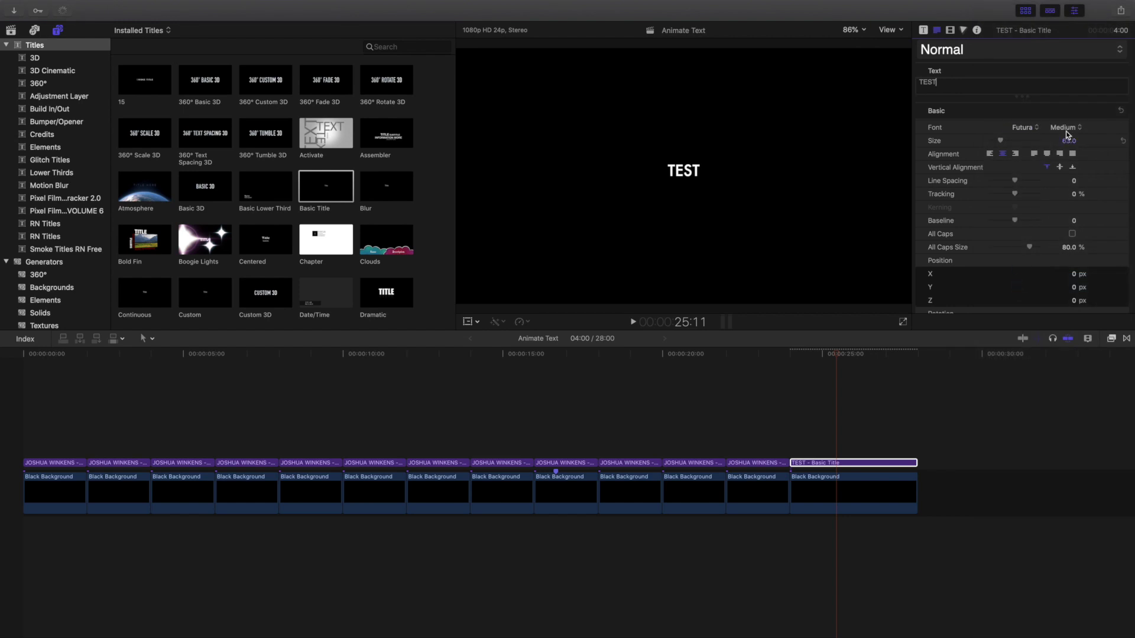
left_click(1068, 128)
left_click(1071, 186)
left_click_drag(1000, 140, 1034, 146)
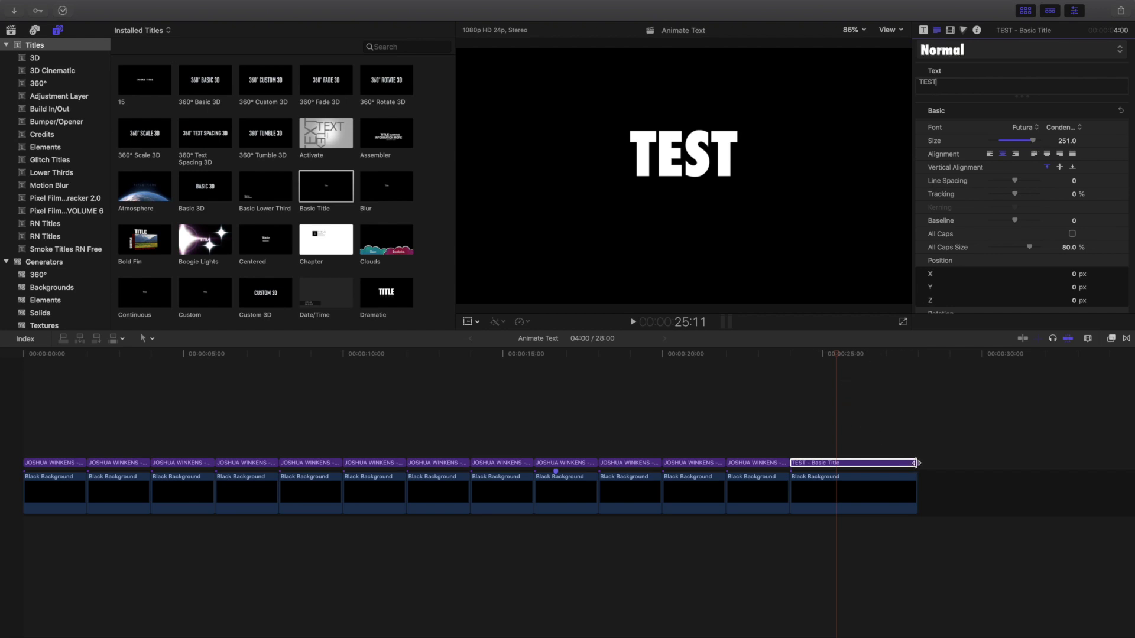
Step: Shorten the TEST title and the background clip beneath it to 2 seconds, ending at 26:00
left_click_drag(915, 462, 853, 462)
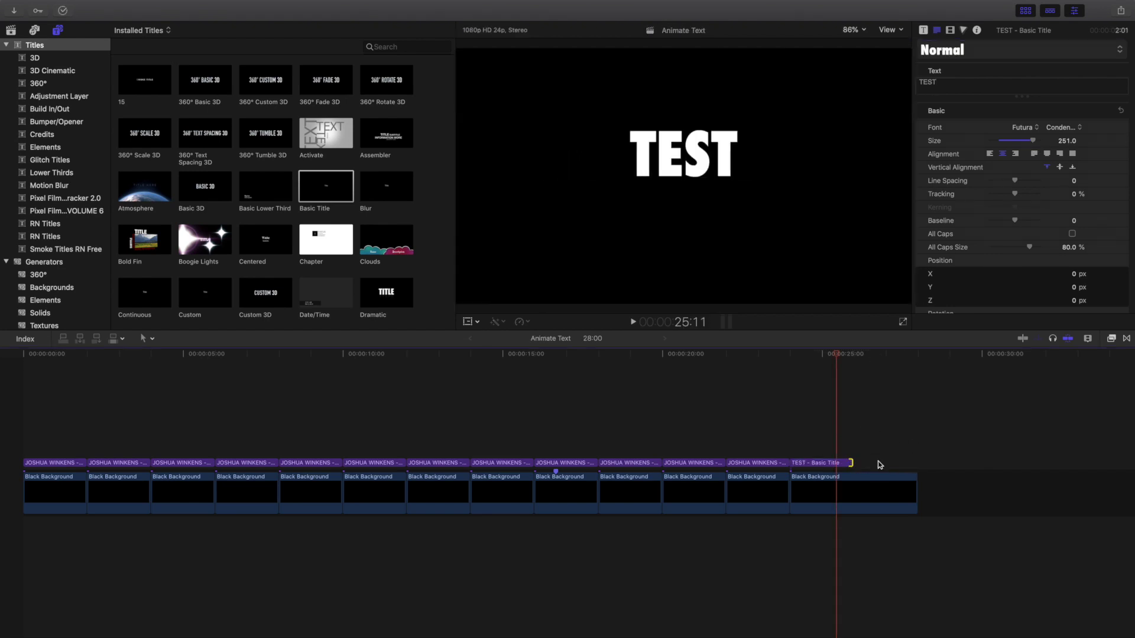
left_click_drag(916, 479, 852, 480)
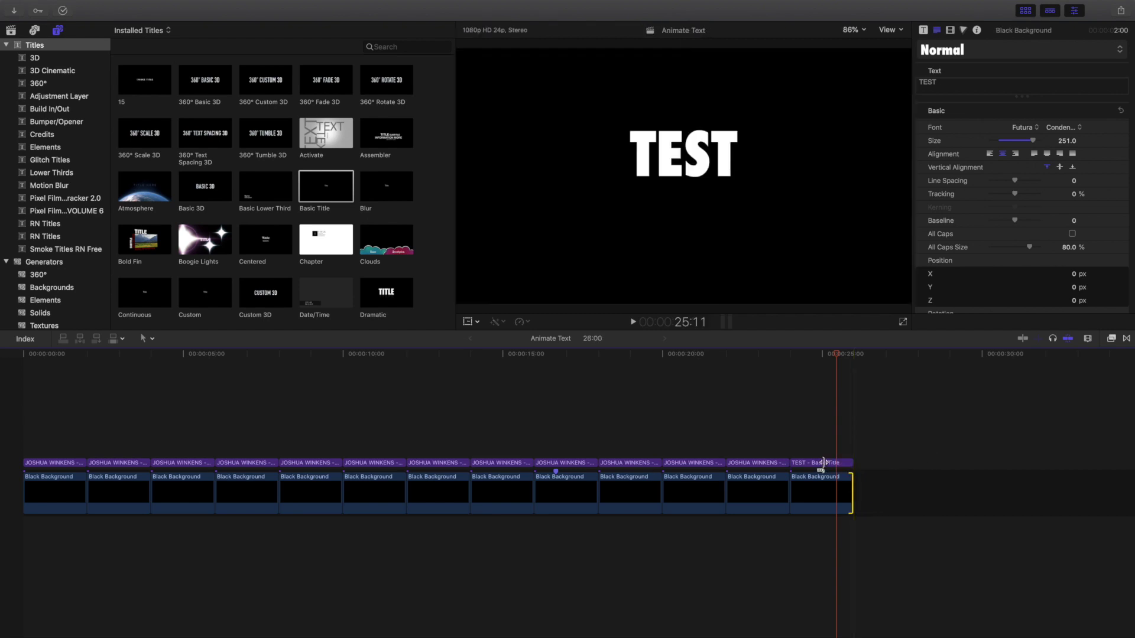
Step: Add a rotation keyframe to the TEST title on its first frame at 24:00
left_click(790, 437)
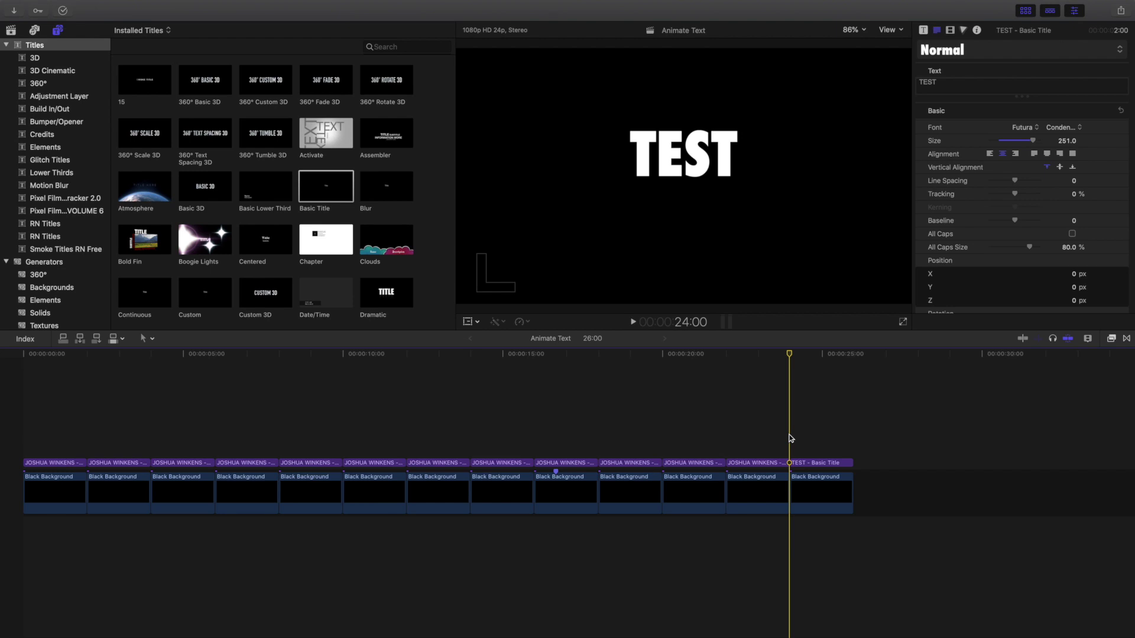
left_click(814, 463)
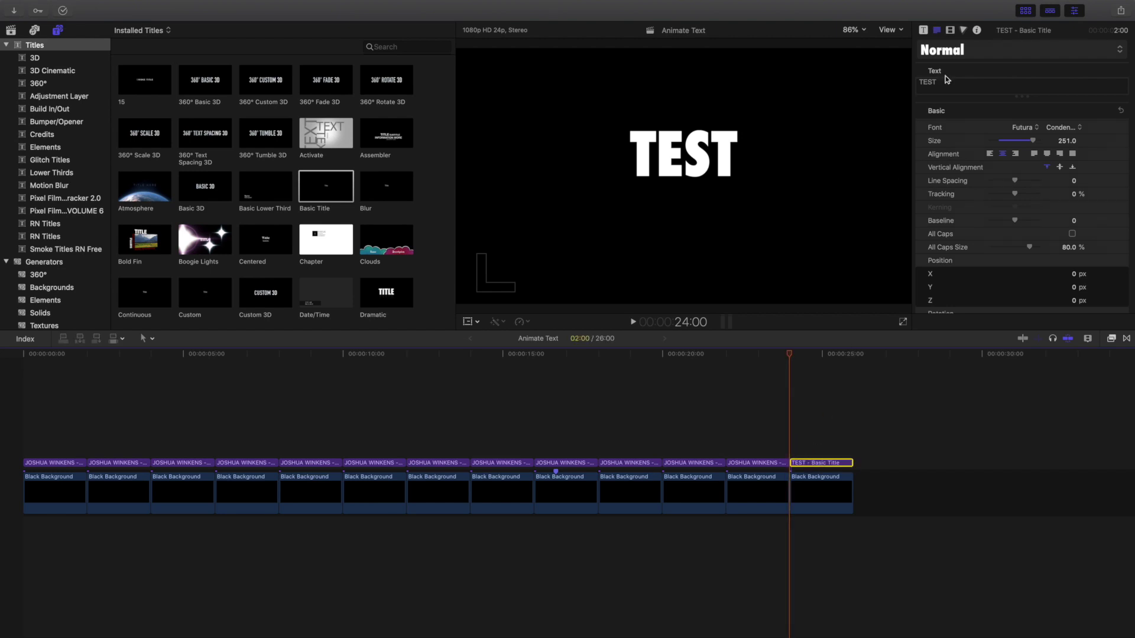
left_click(951, 30)
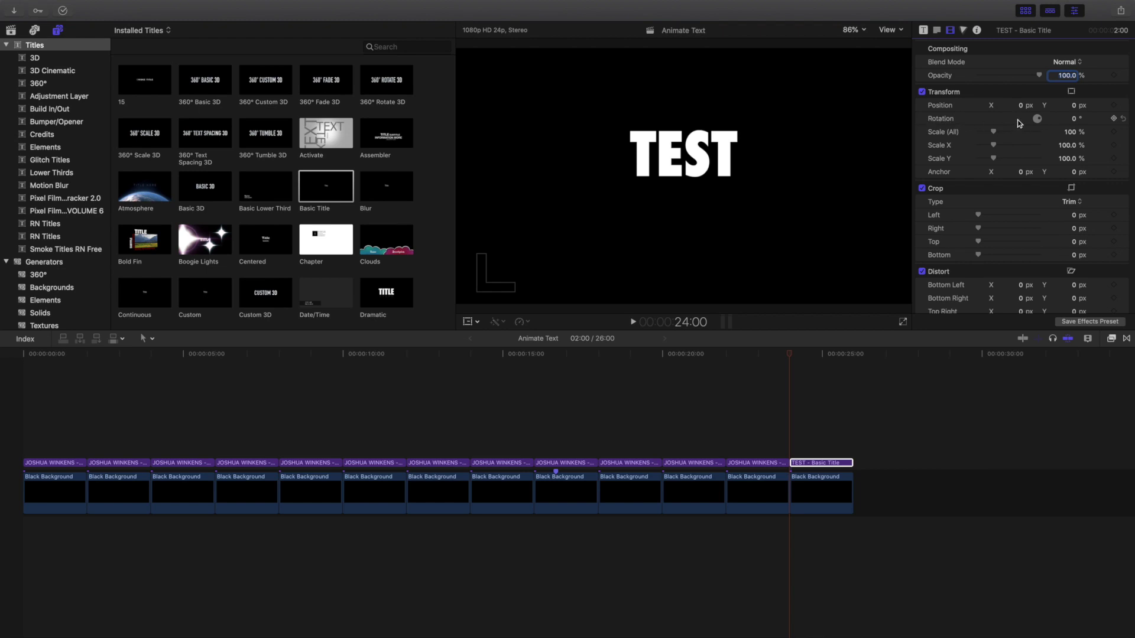
left_click(1115, 118)
left_click(791, 431)
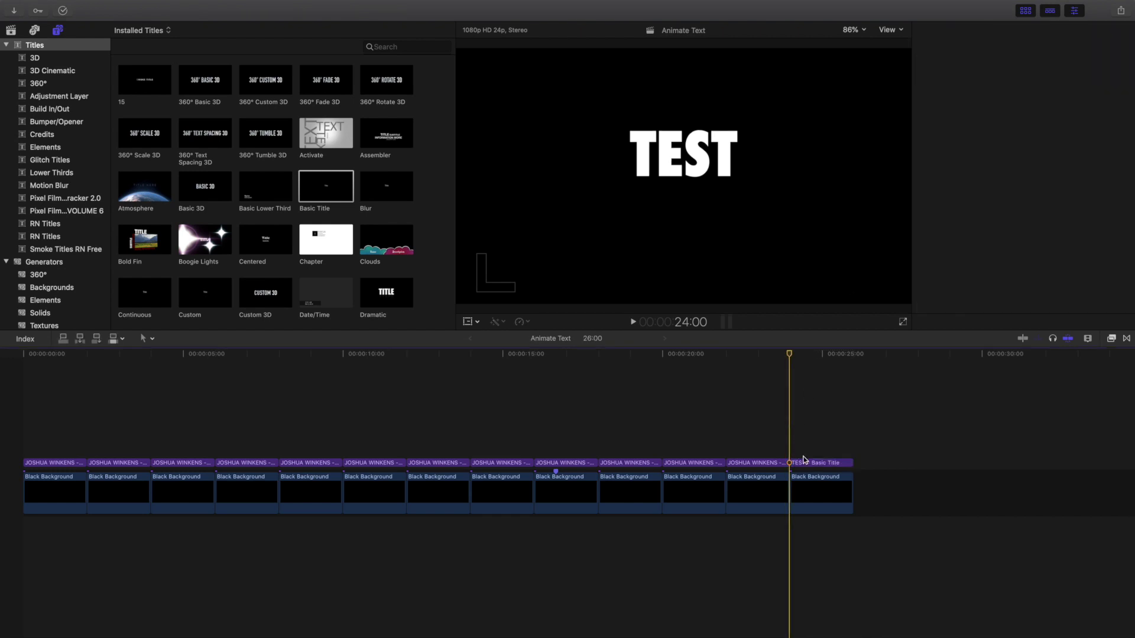
Step: Add a second rotation keyframe on the TEST title's last frame at 25:23 with the rotation set to -423.8°
key("shift+Right")
left_click(790, 443)
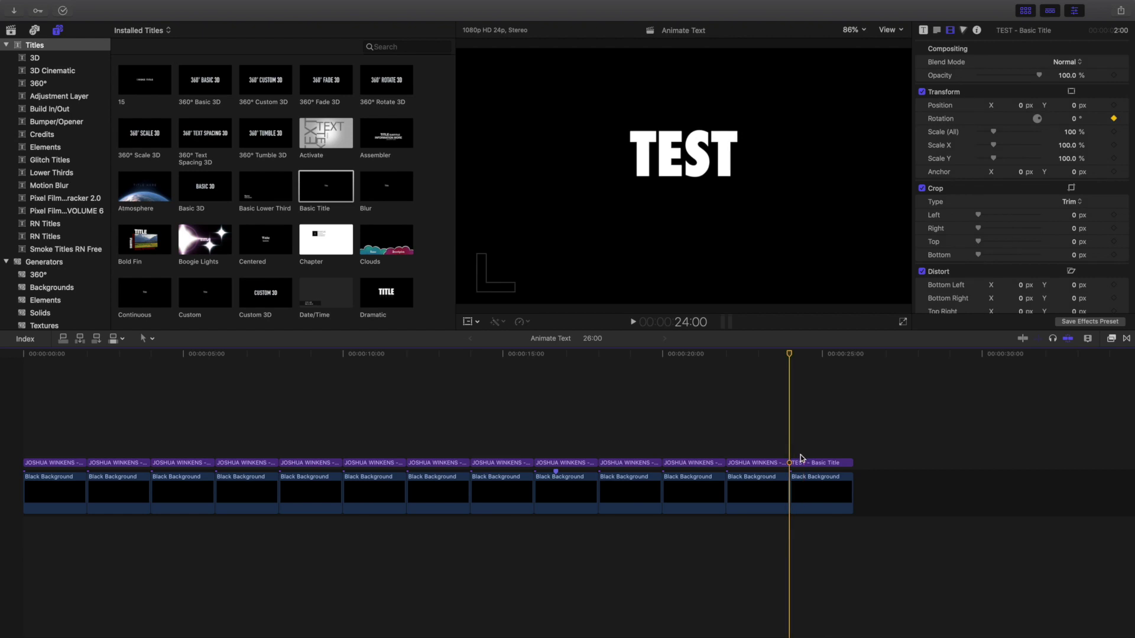
left_click(800, 461)
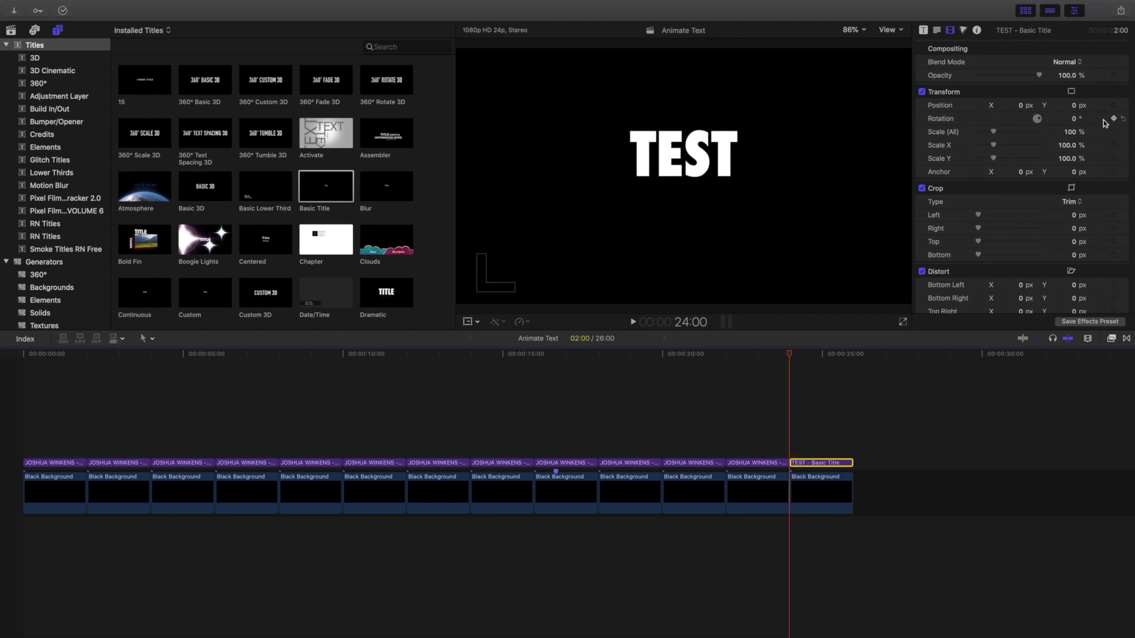
left_click(851, 422)
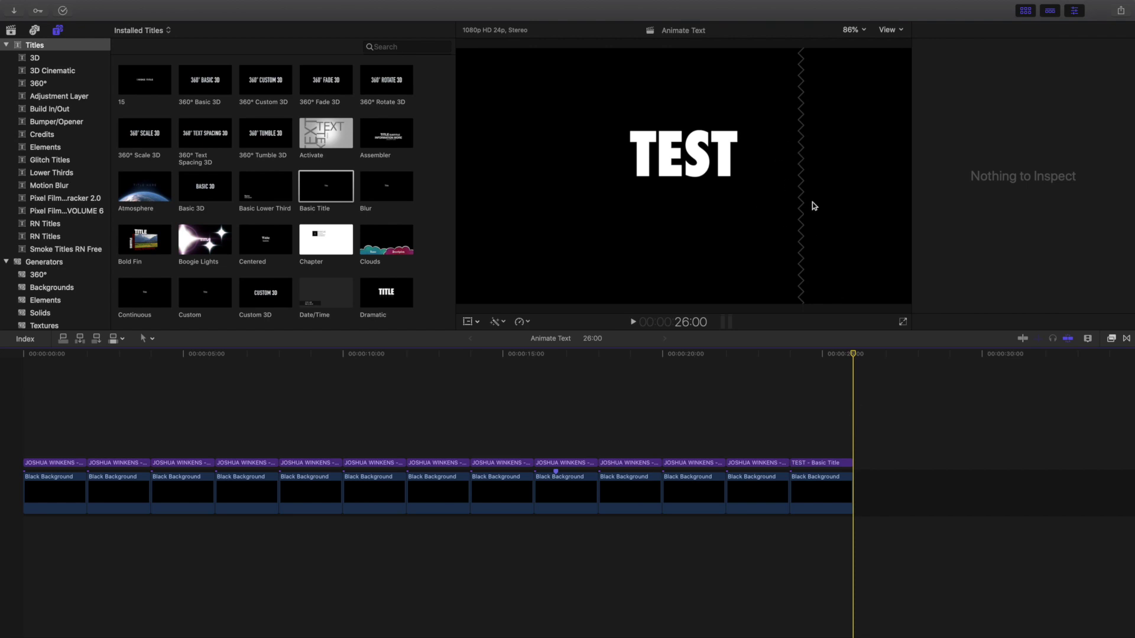
key("Left")
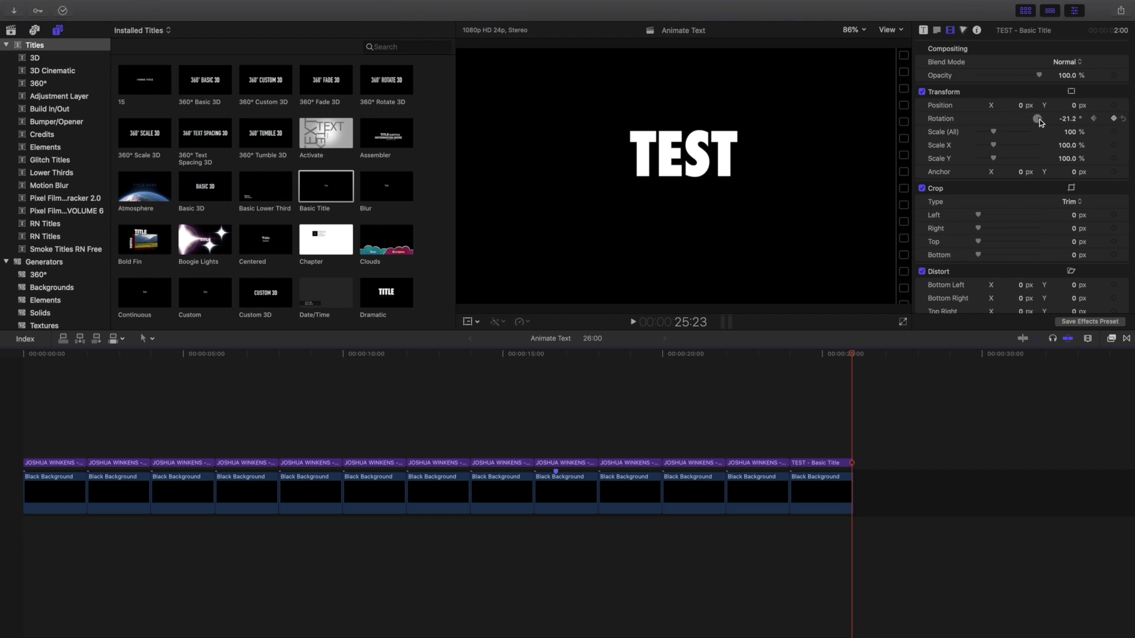
left_click_drag(1041, 123, 1064, 173)
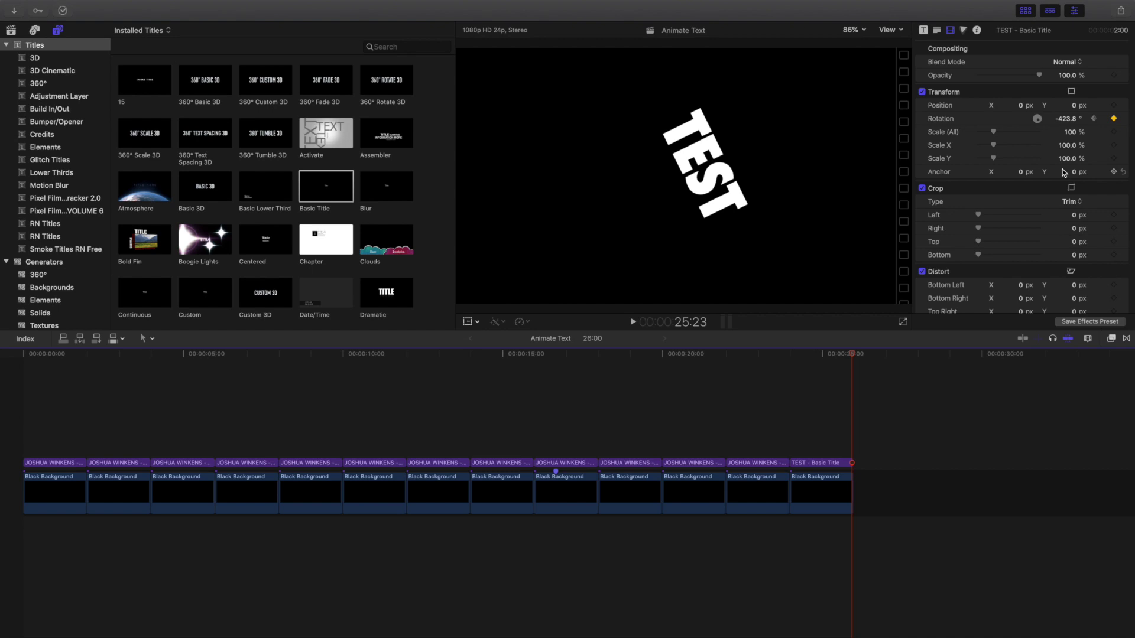
Step: Play back the TEST title's rotation animation twice from its first frame at 24:00
left_click(790, 414)
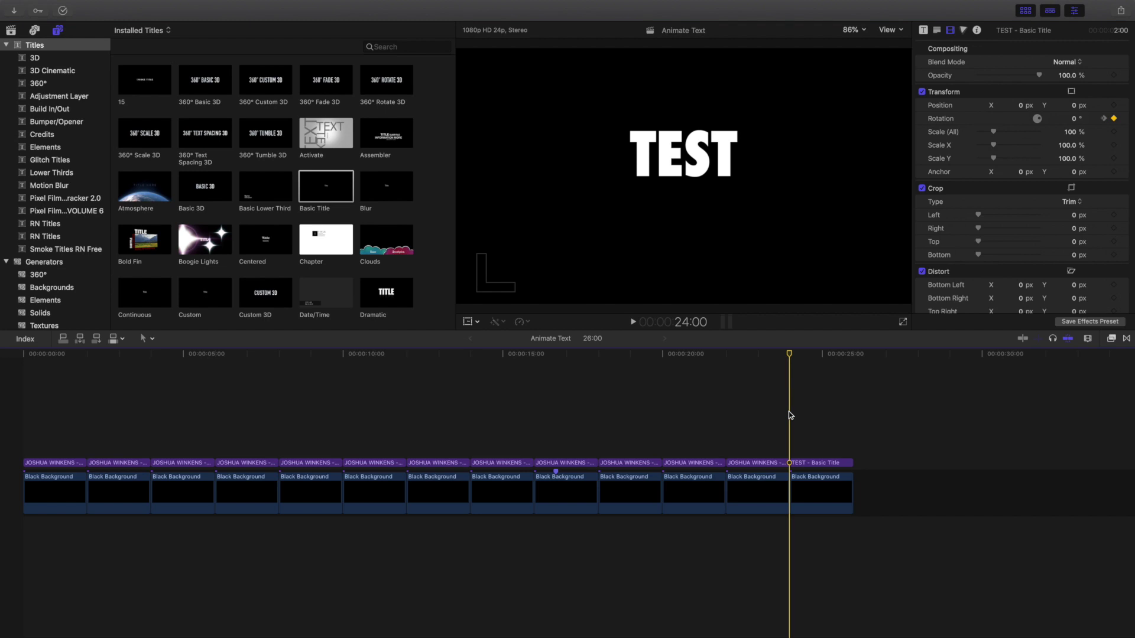
key("space")
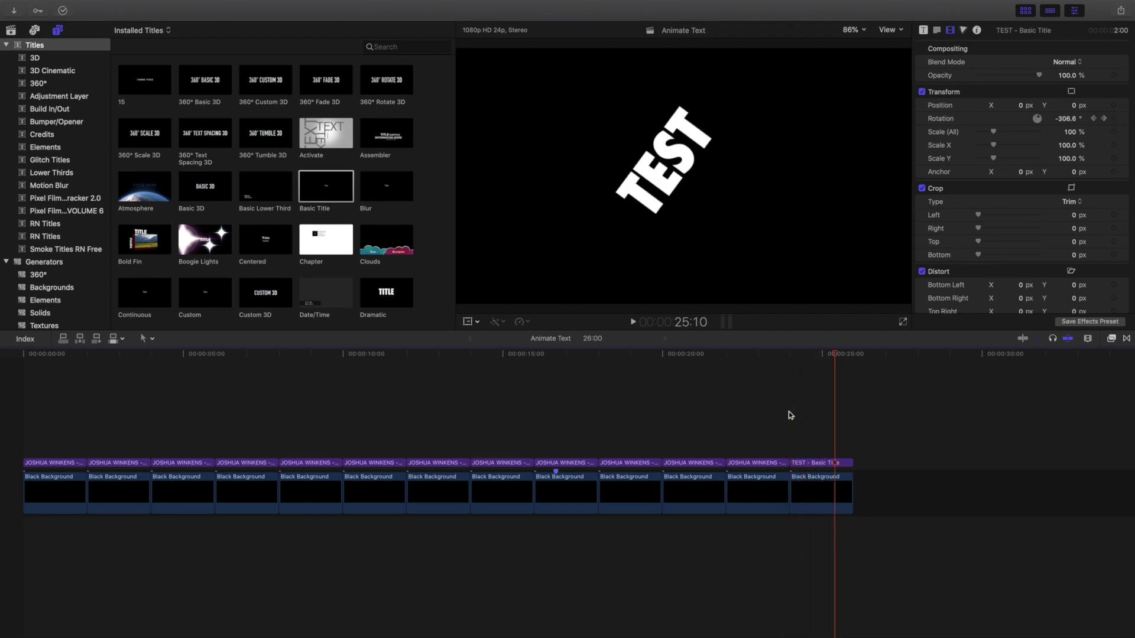
left_click(789, 415)
key("space")
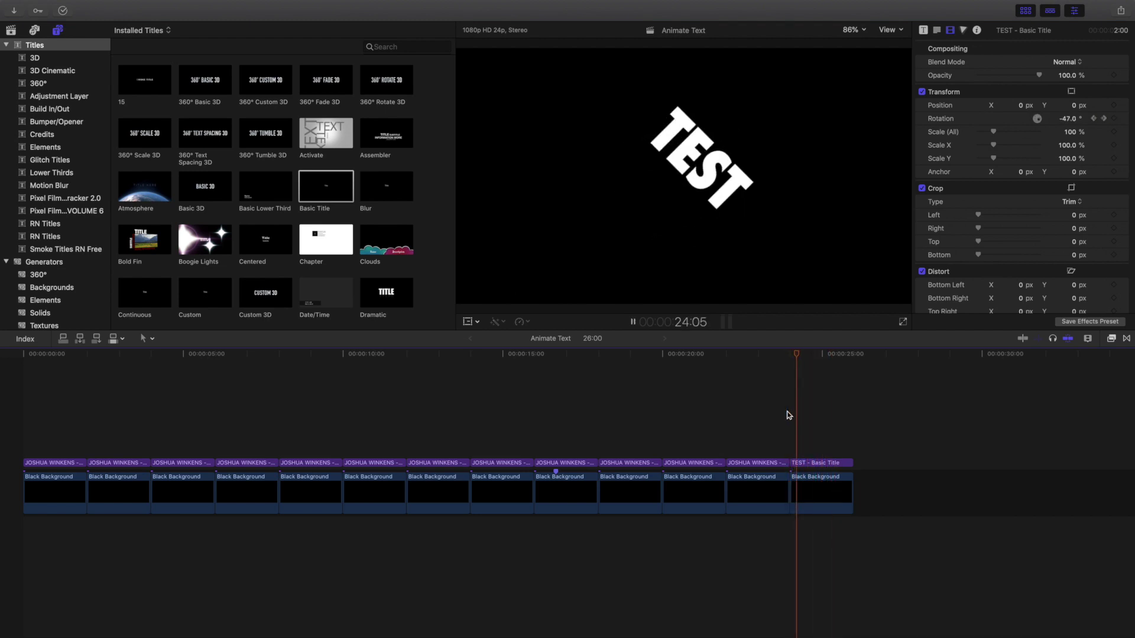
key("space")
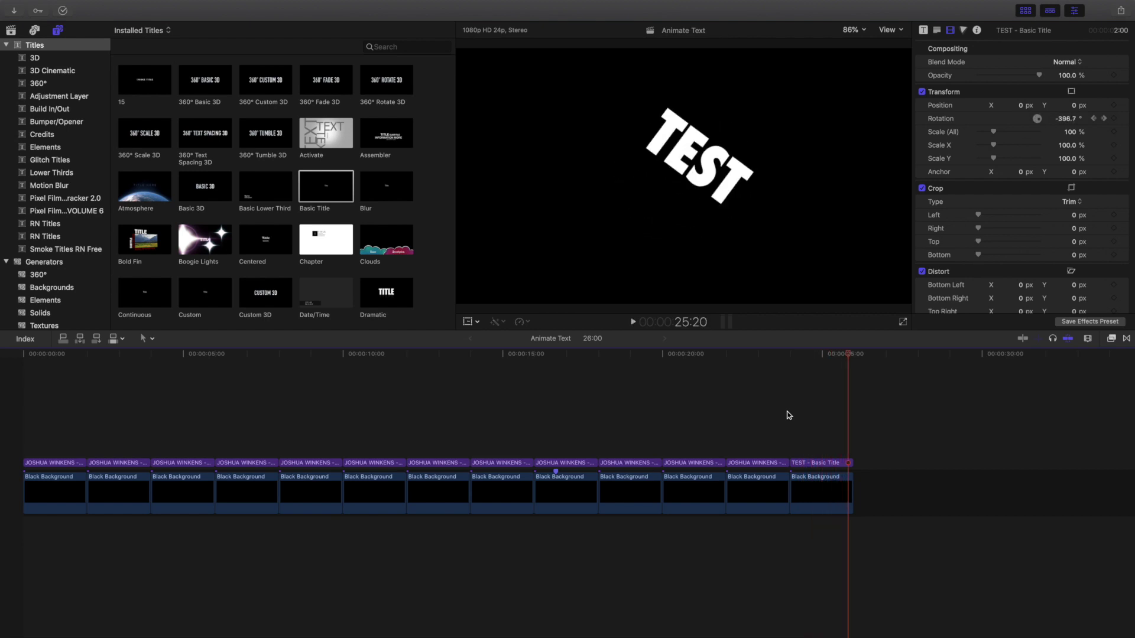
Step: Examine the rotation keyframes on the TEST title's first frame at 24:00 and last frame at 25:23
key("Up")
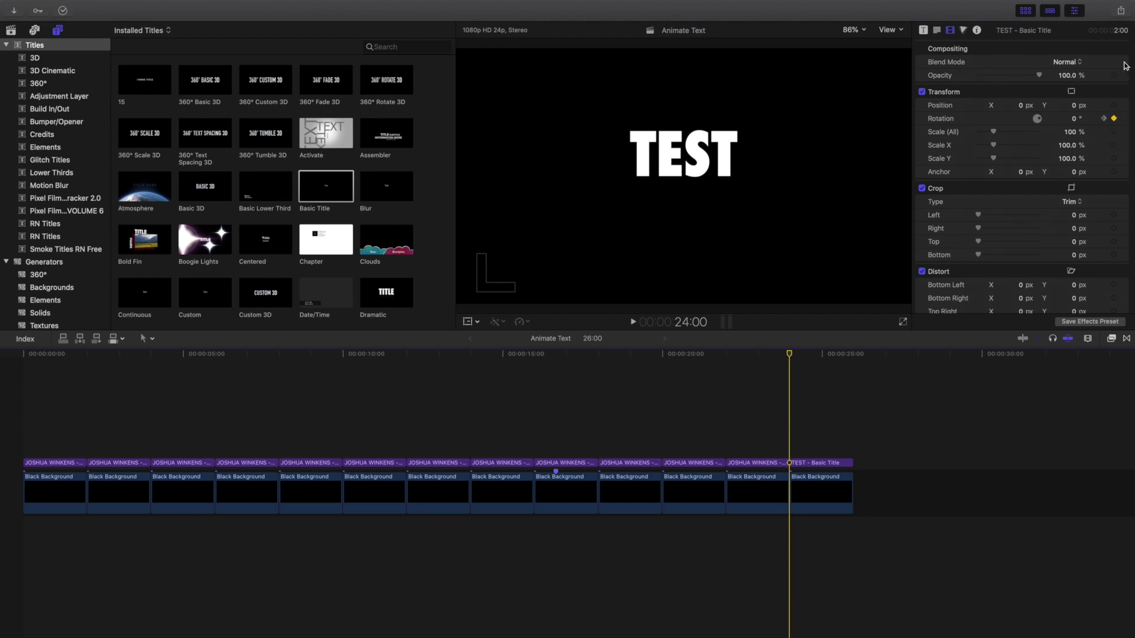
left_click(861, 420)
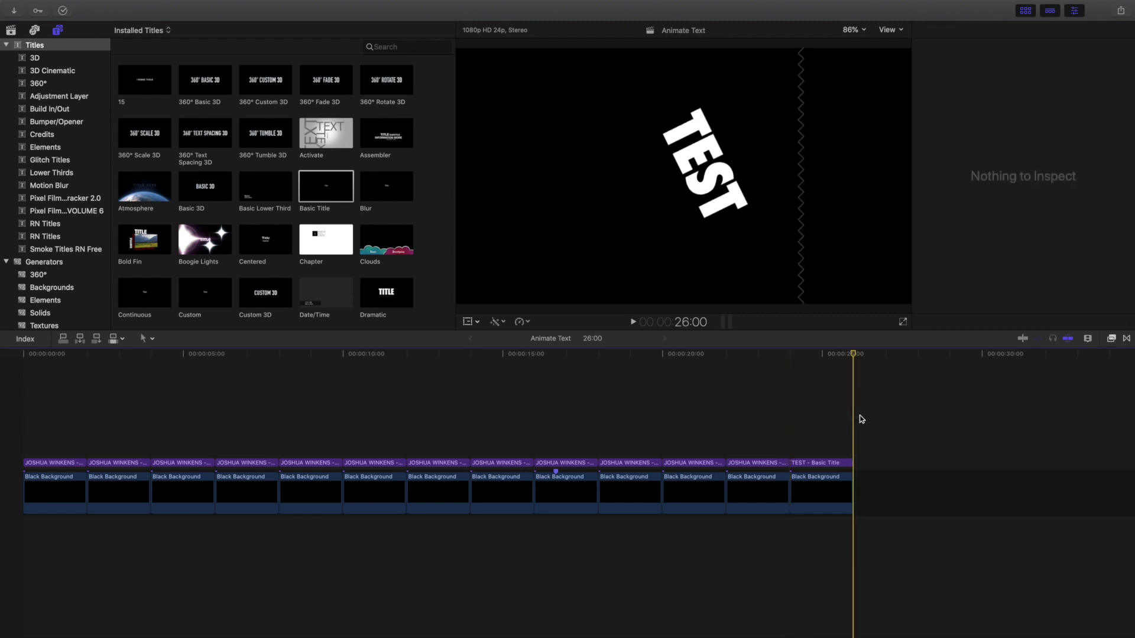
key("Left")
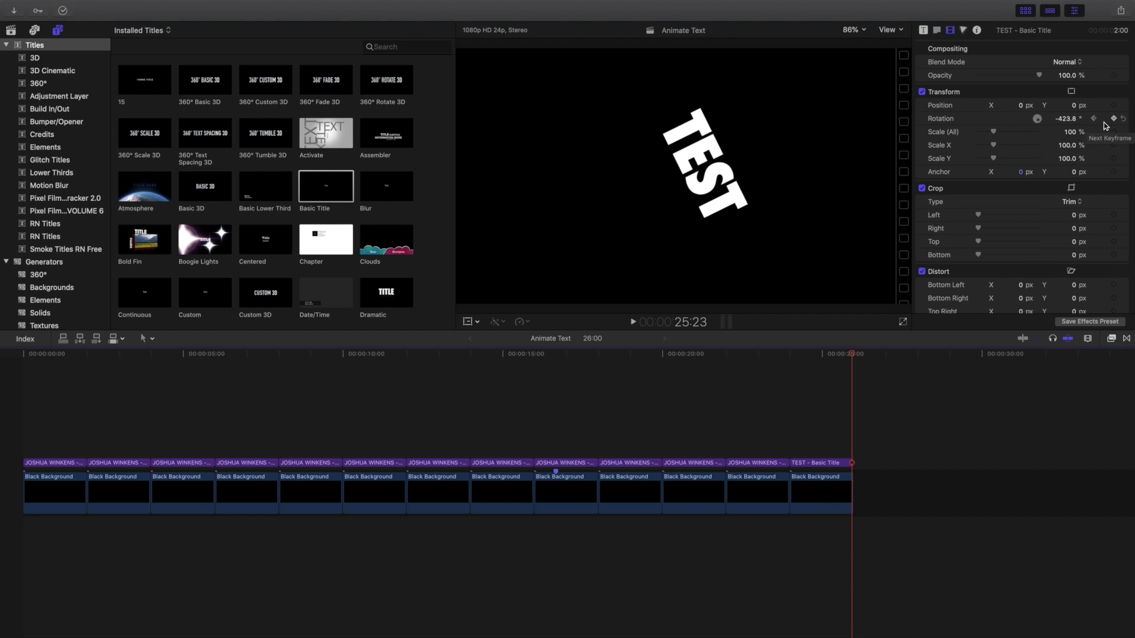
left_click(1104, 122)
Step: Play the timeline from its beginning to review the sequence of animated titles, pausing and resuming around 17:02
key("Home")
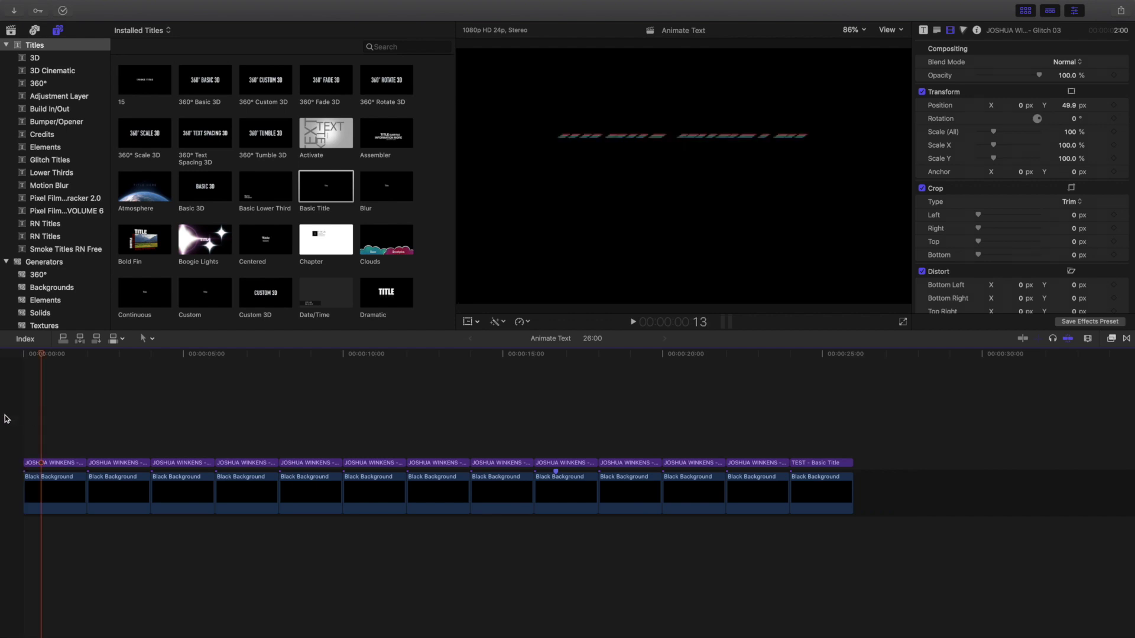
key("space")
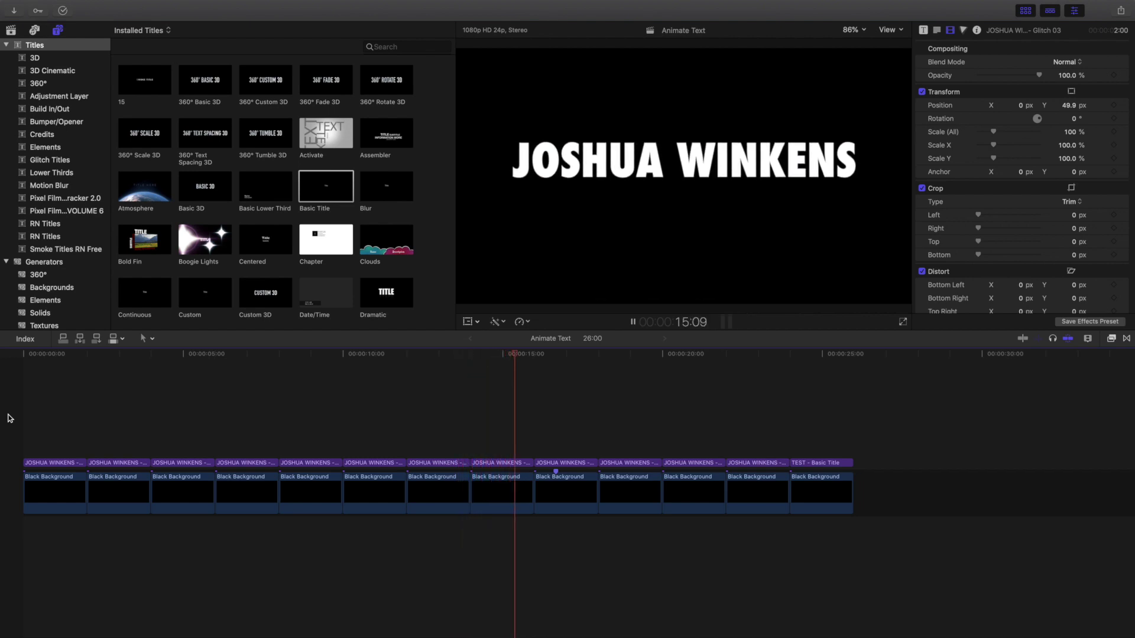
key("space")
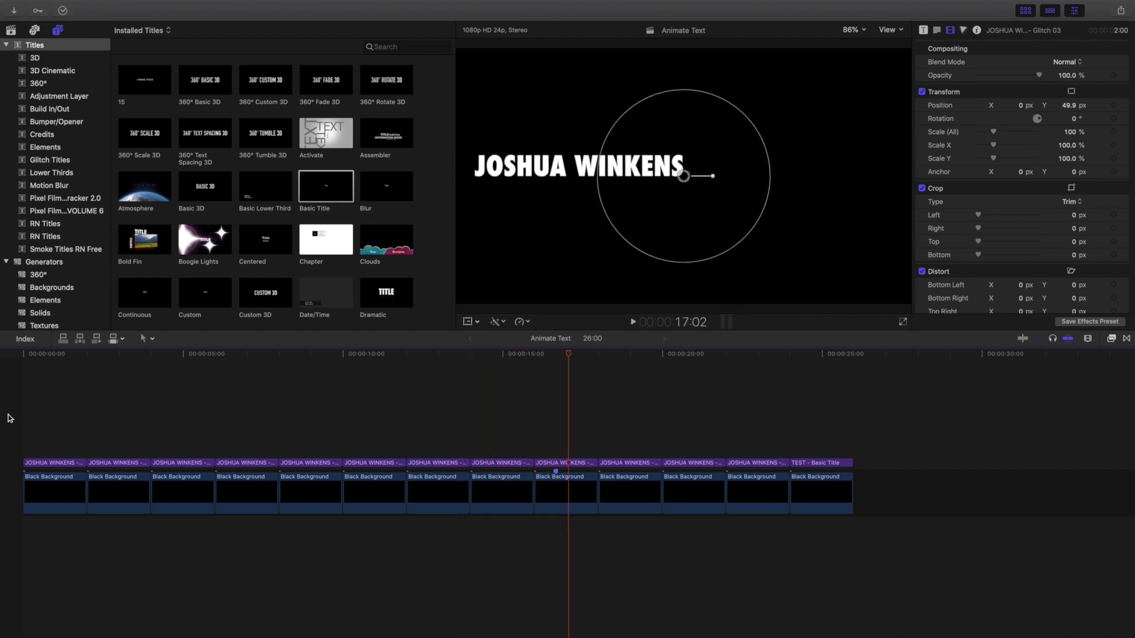
key("space")
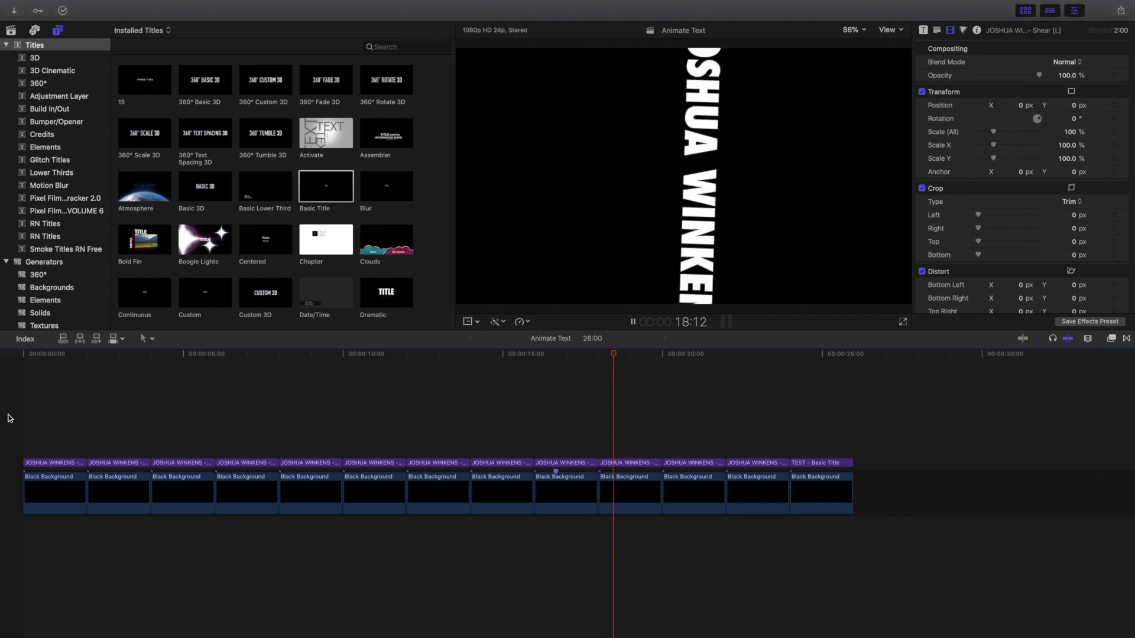